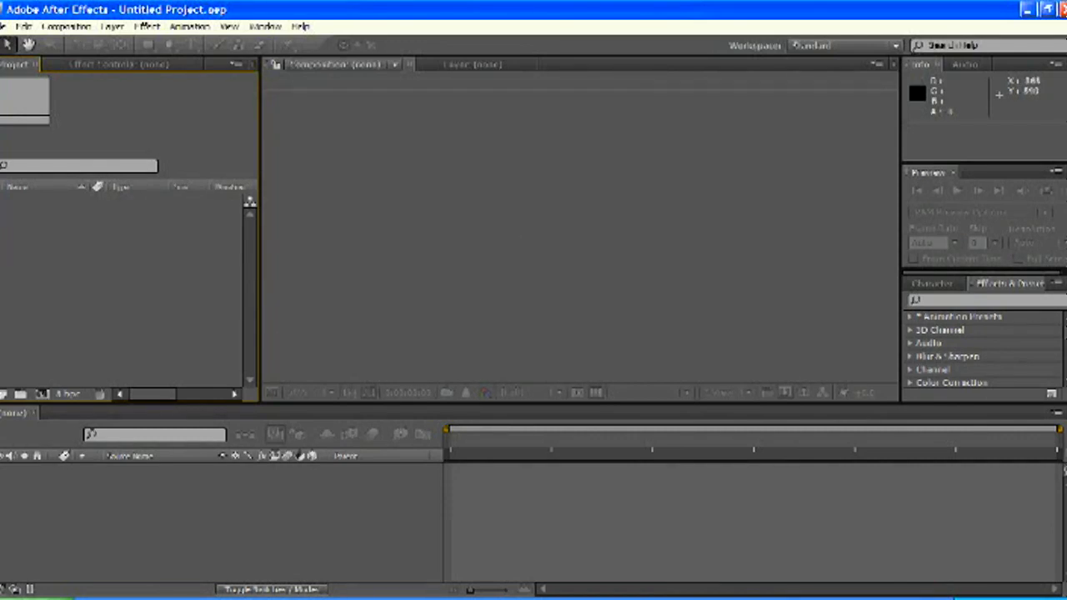
Switch from After Effects to the YouTube 'After Effects Fire Tutorial' page in Chrome.
left_click(187, 596)
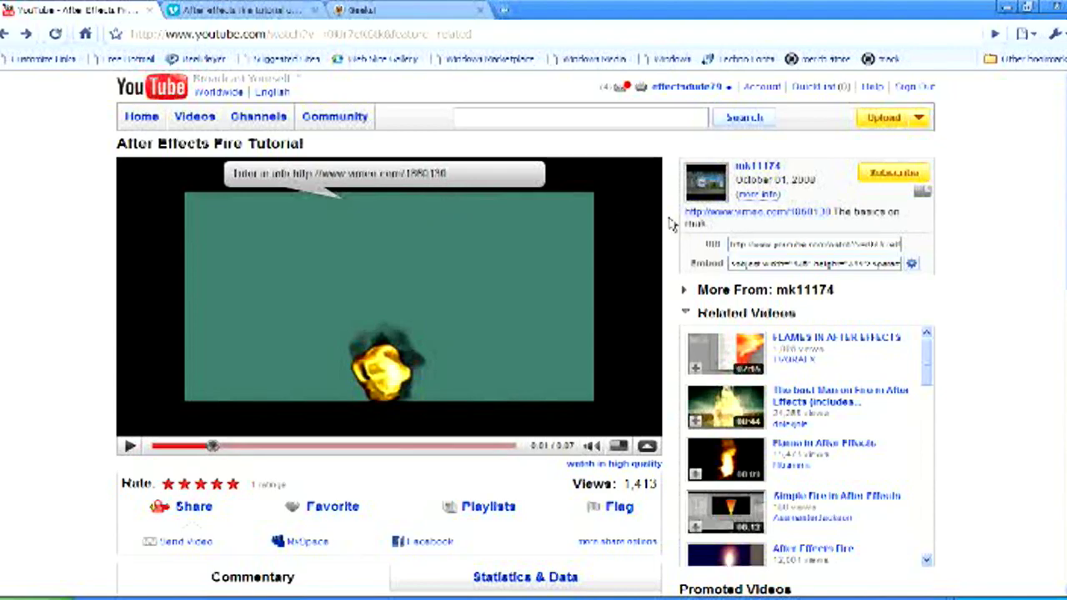
Expand the tutorial video's description, then open My Documents to find Realistic Fire.zip.
left_click(745, 195)
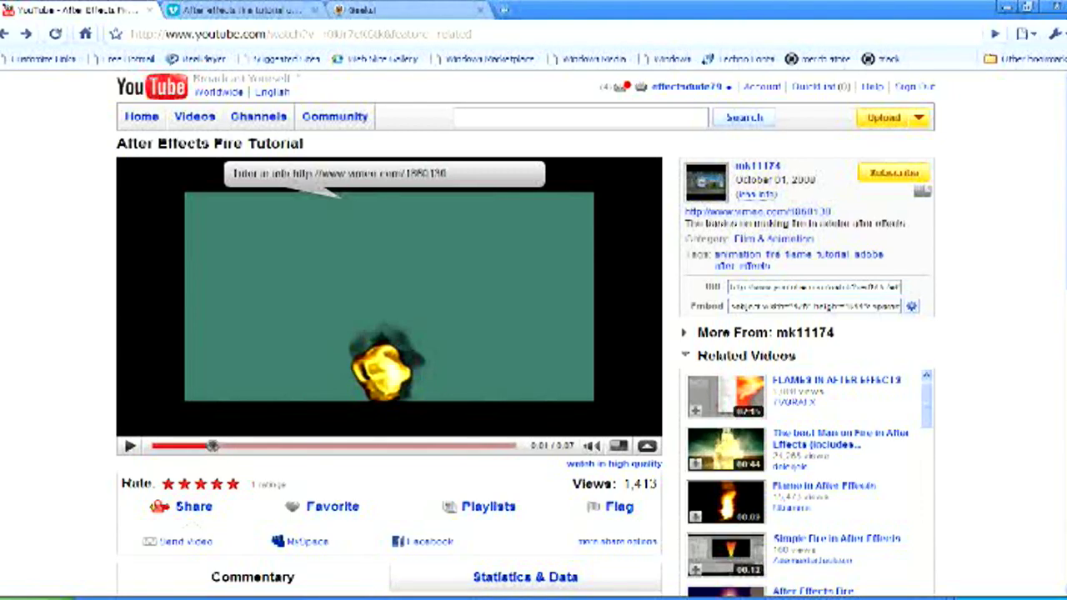
left_click(540, 597)
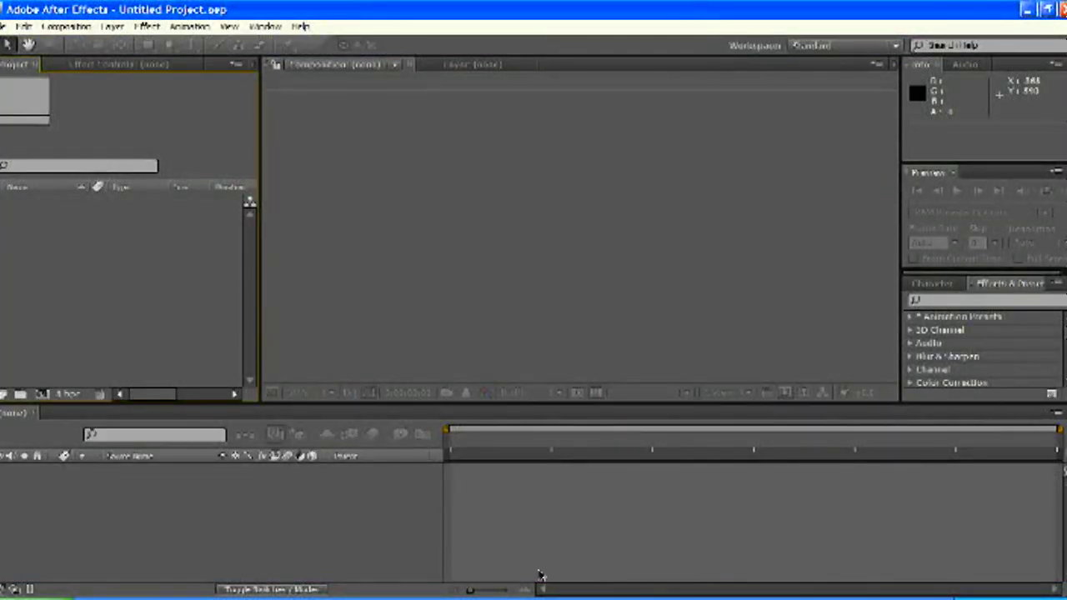
left_click(242, 594)
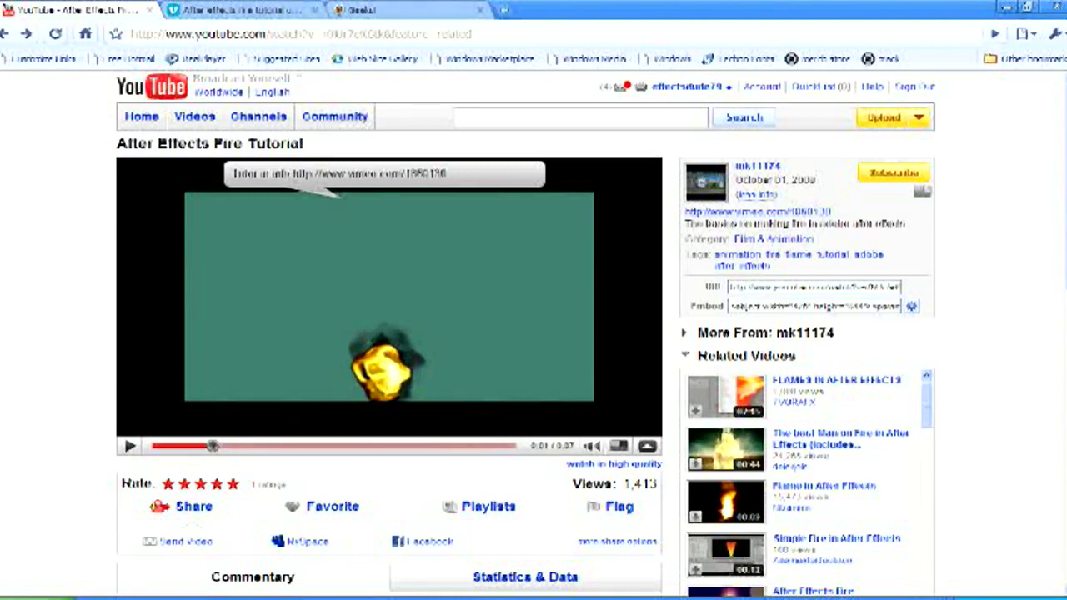
left_click(433, 592)
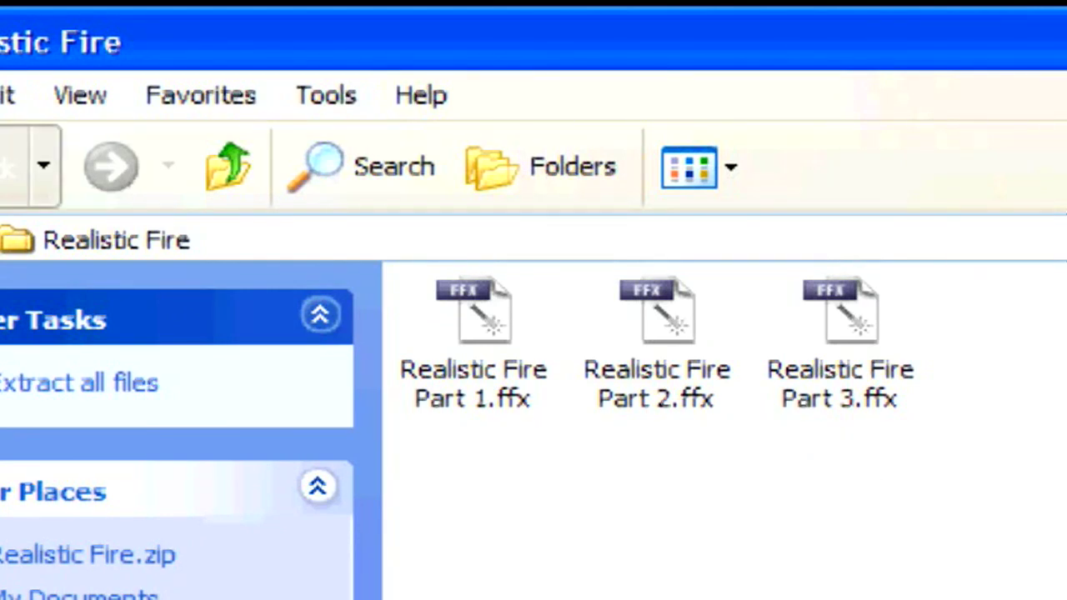
Leave the zip contents and open the extracted Realistic Fire folder in My Documents.
left_click(21, 166)
left_click(21, 167)
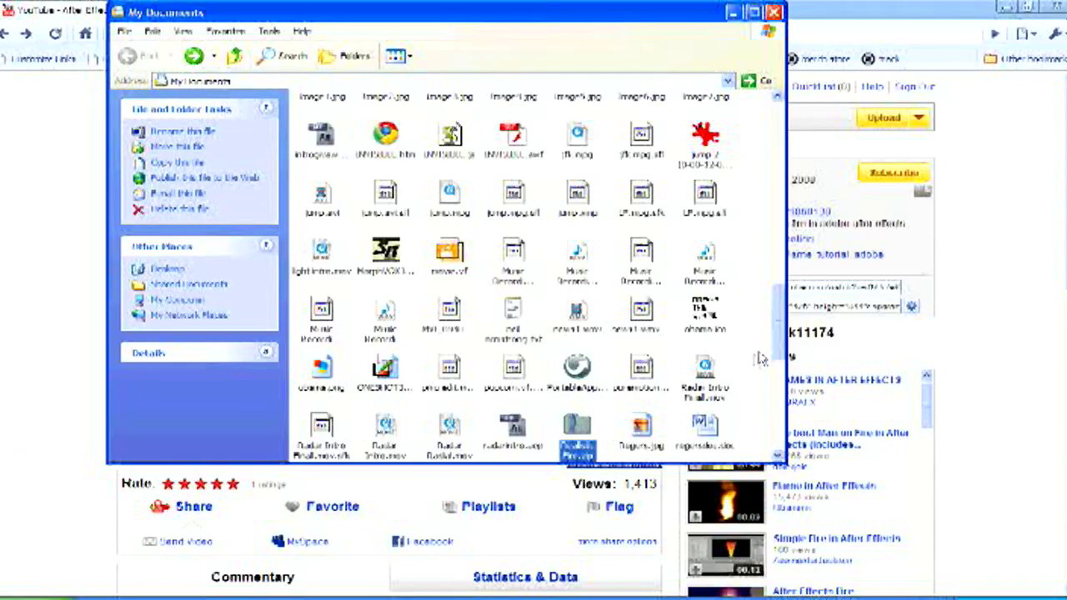
left_click_drag(779, 323, 780, 146)
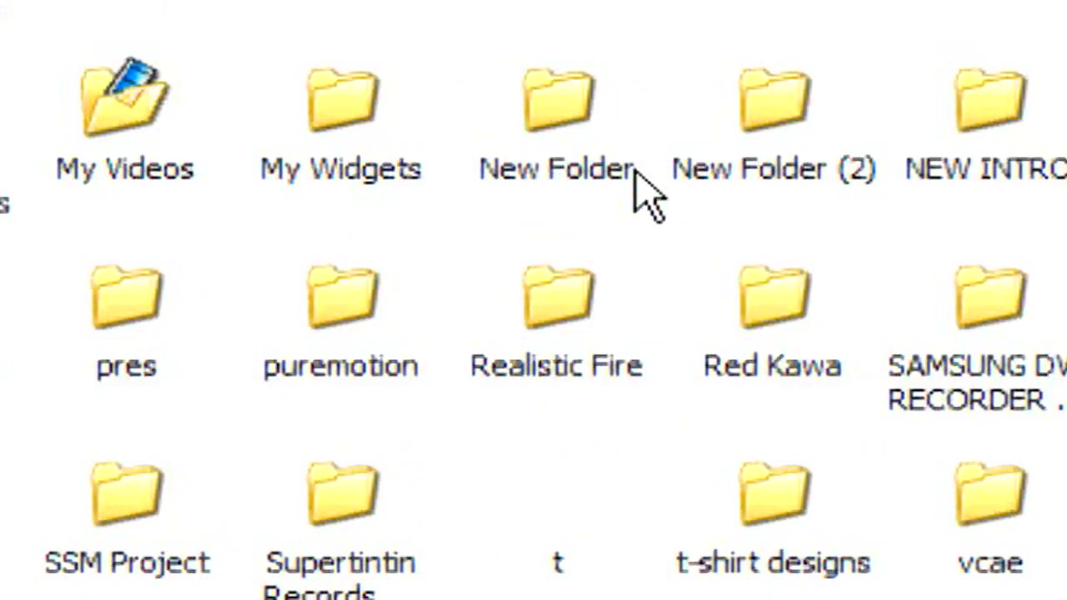
left_click(570, 317)
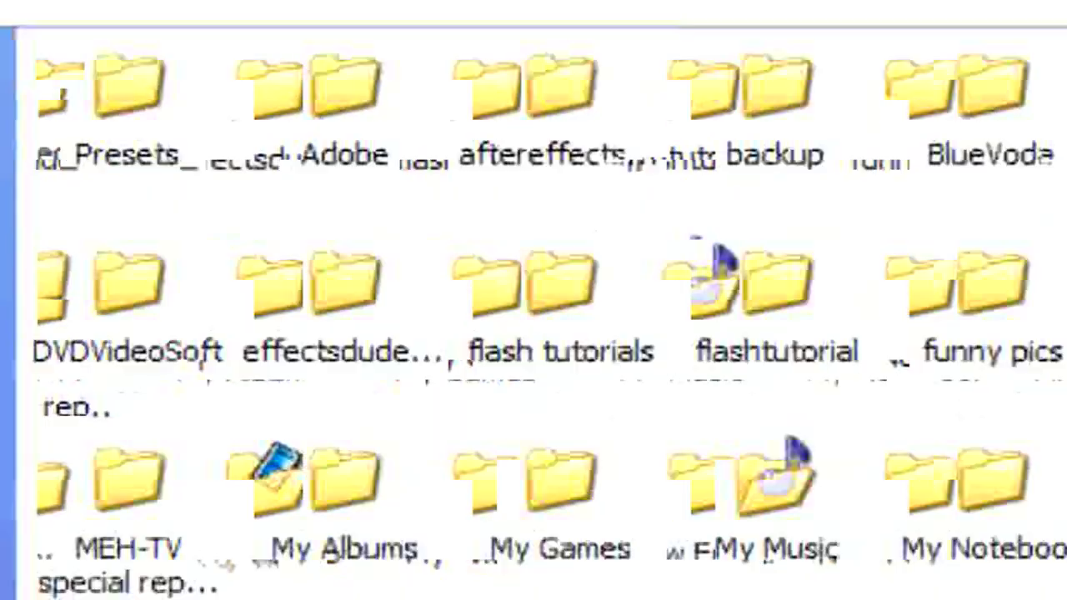
double_click(569, 317)
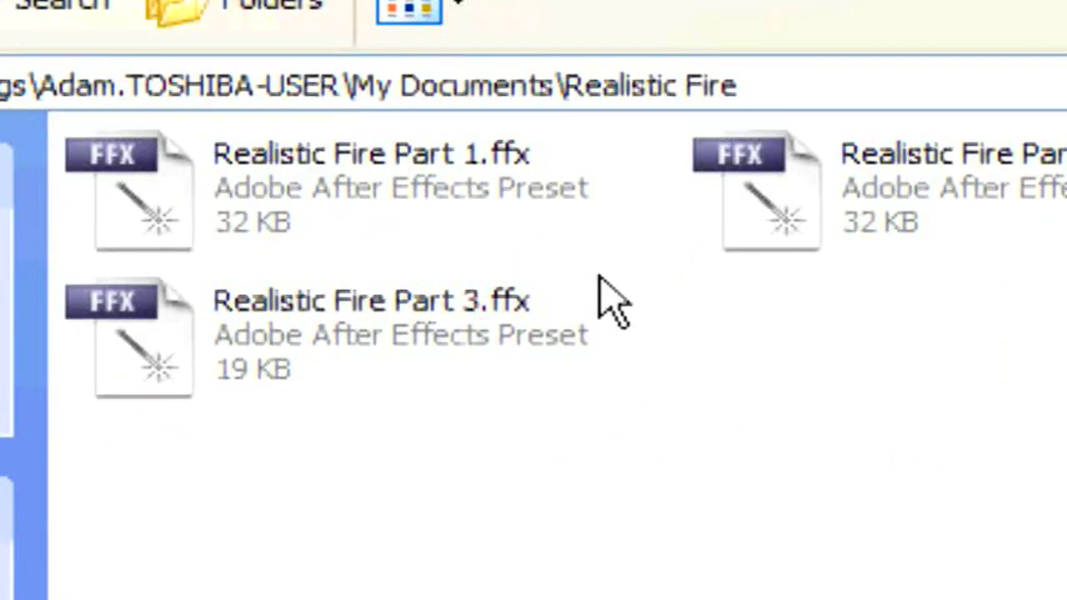
key("BackSpace")
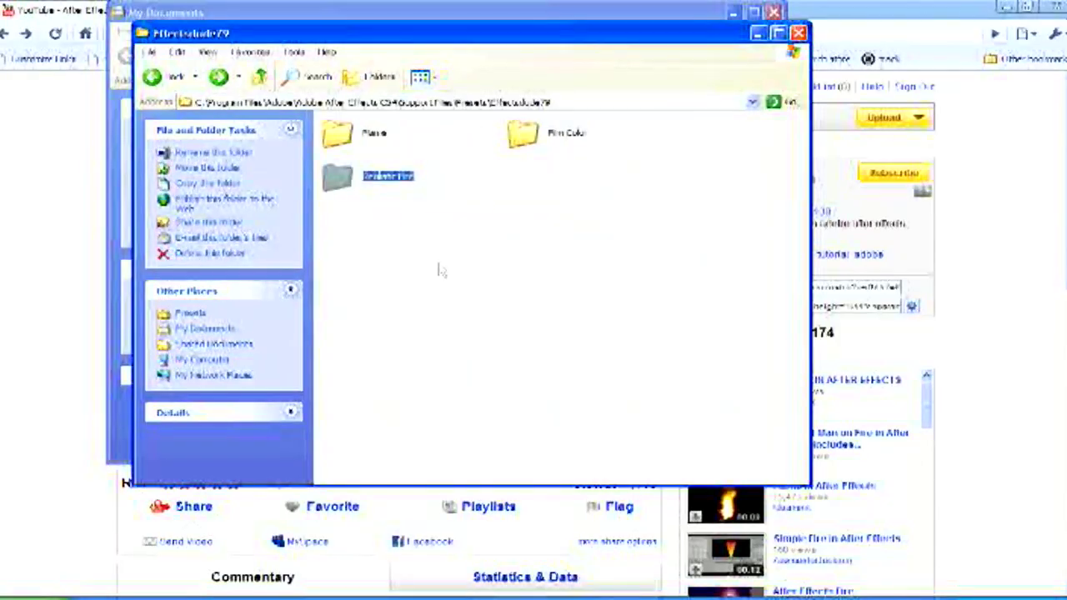
Navigate back up through the folders to the C: drive root.
left_click(173, 79)
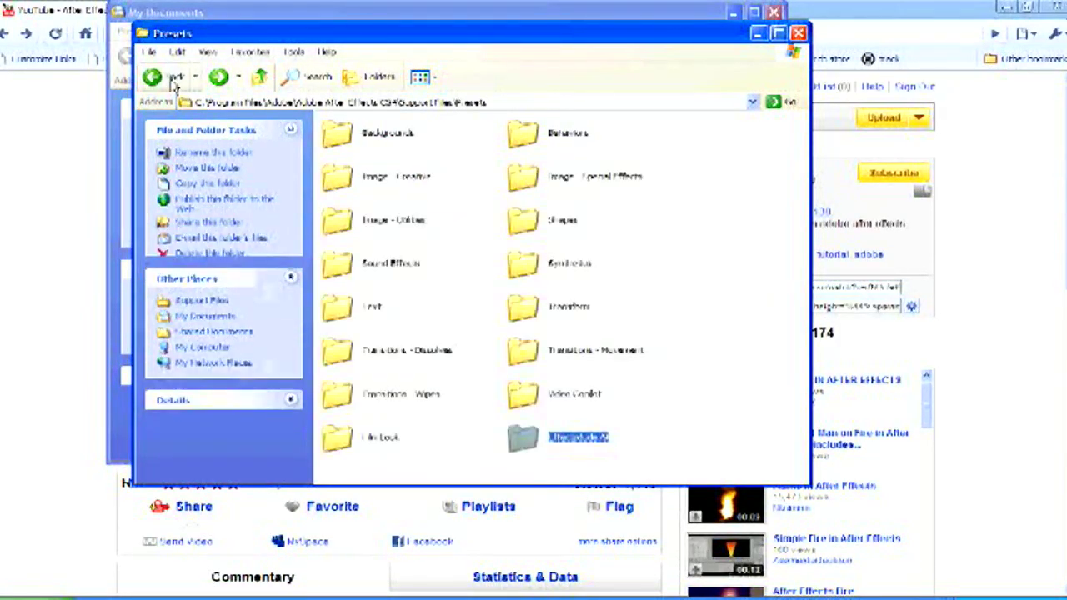
left_click(173, 79)
left_click(173, 79)
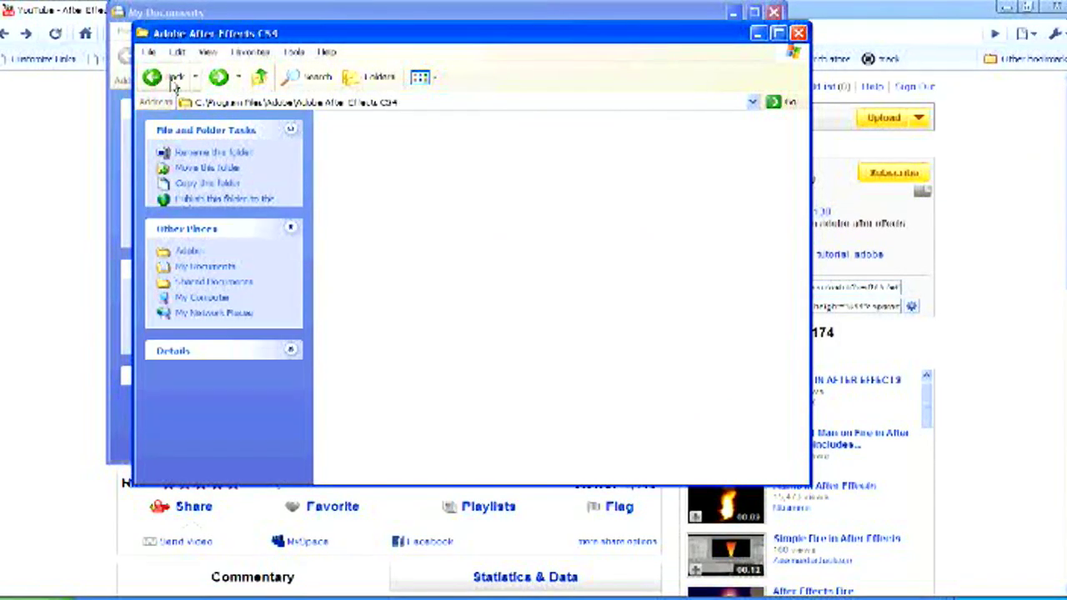
left_click(173, 79)
left_click(173, 79)
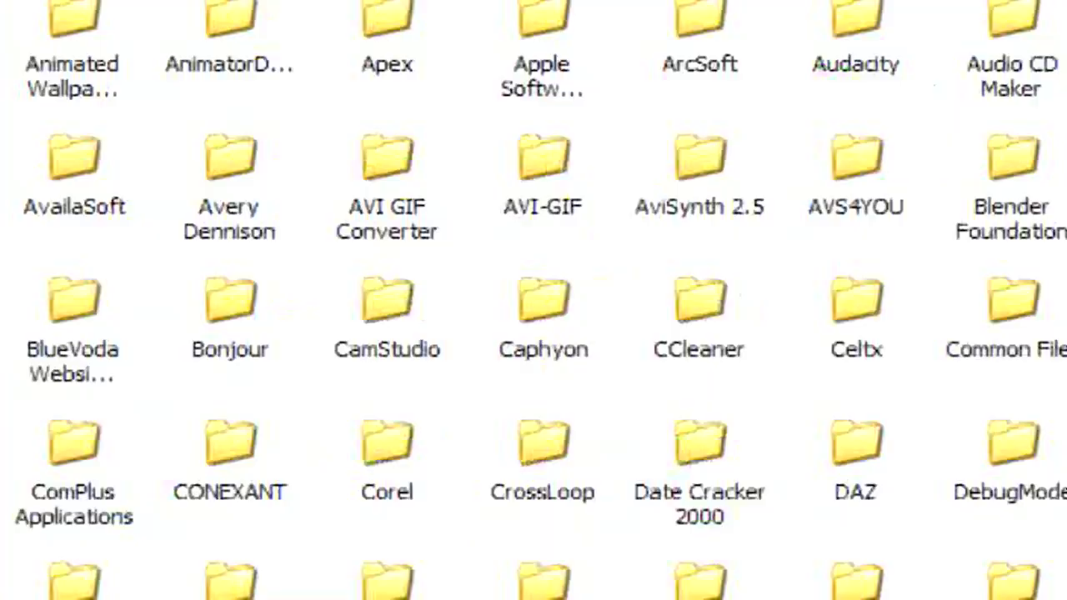
key("BackSpace")
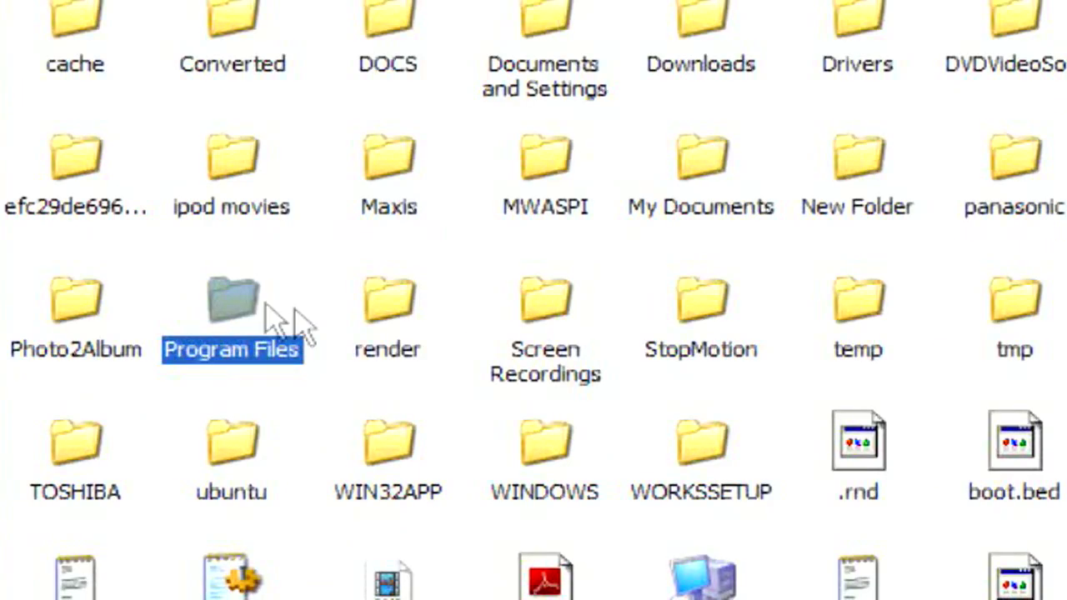
Browse Program Files > Adobe > After Effects CS4 > Support Files > Presets > Effectsdude79 > Realistic Fire, then minimize Explorer.
double_click(234, 321)
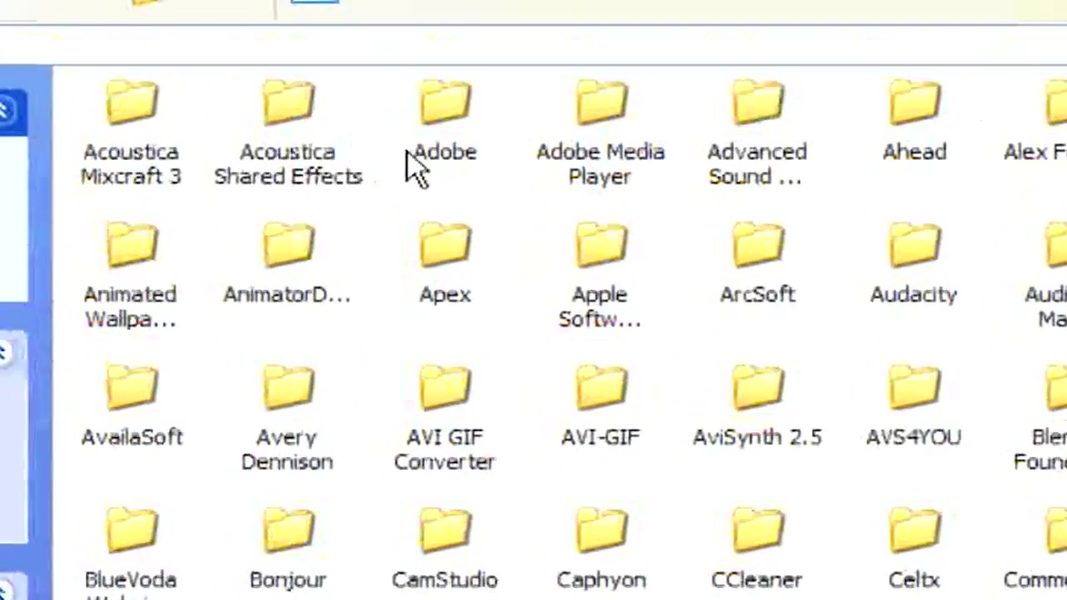
double_click(422, 179)
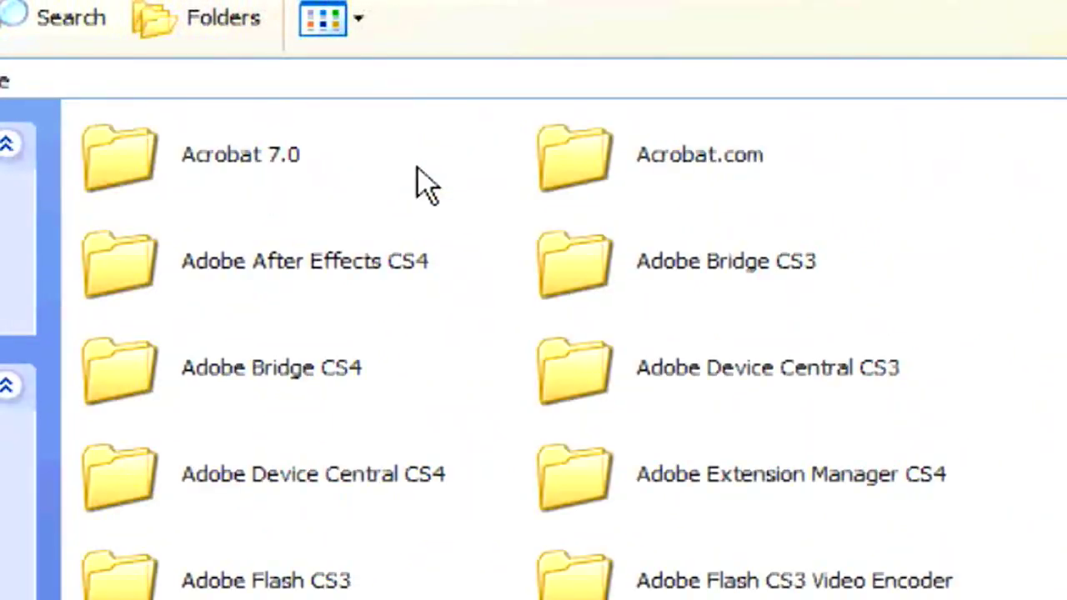
double_click(258, 270)
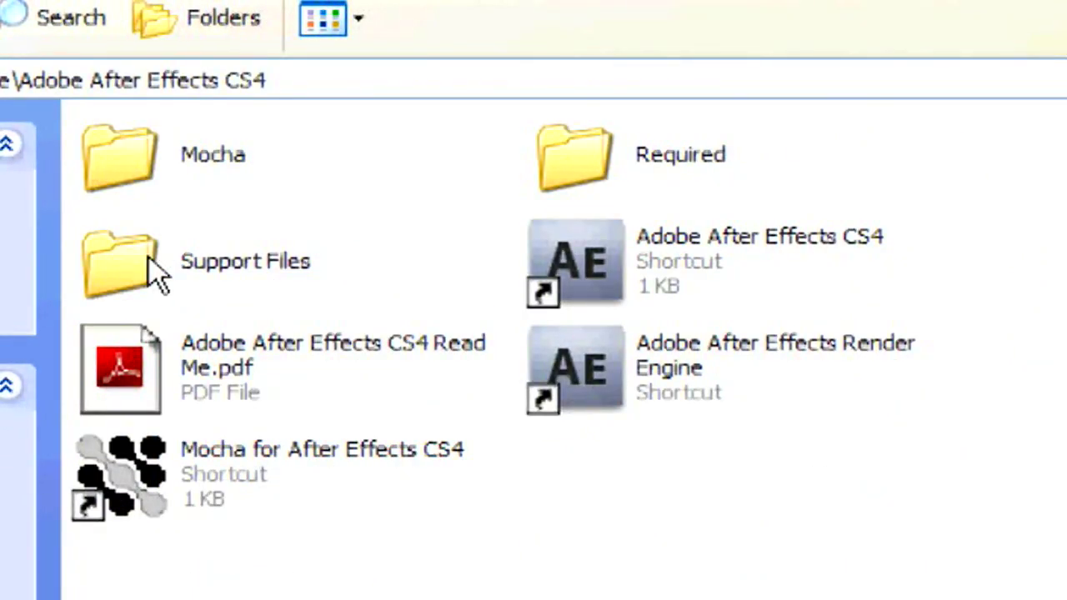
double_click(117, 263)
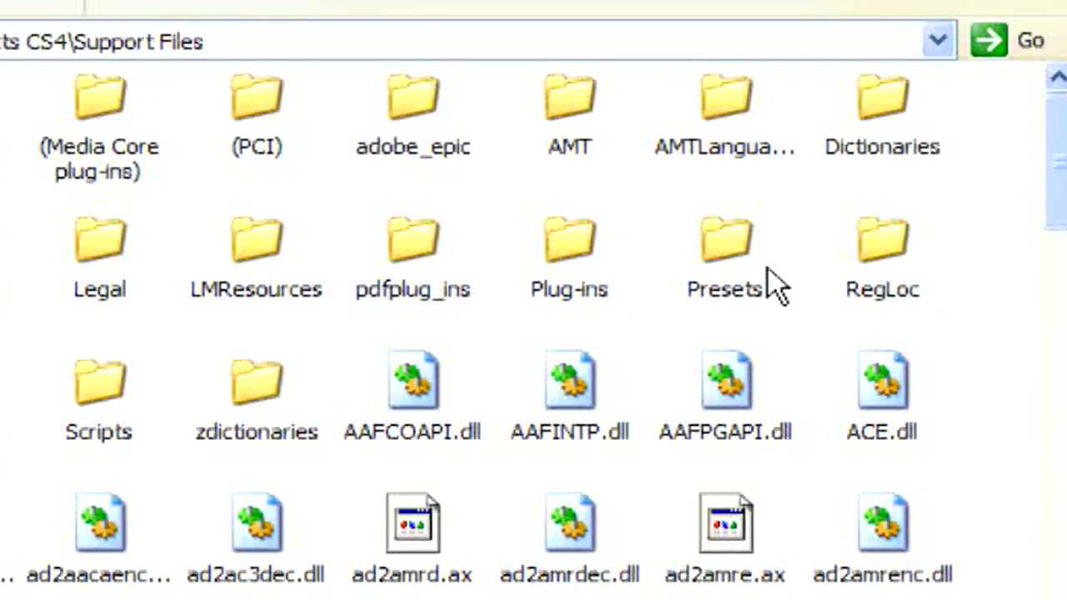
double_click(724, 246)
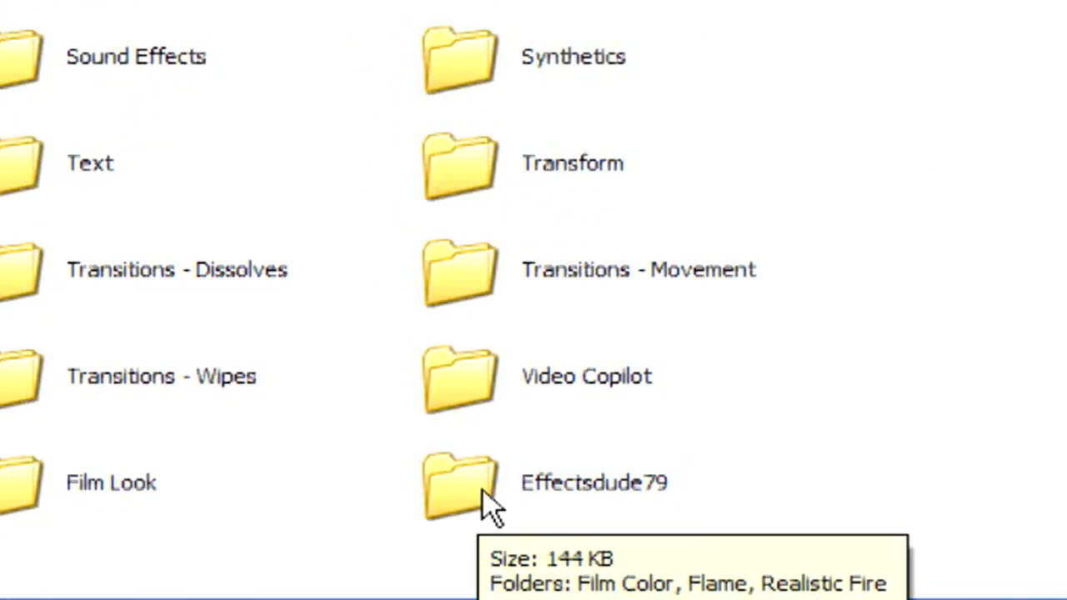
double_click(488, 505)
left_click(354, 399)
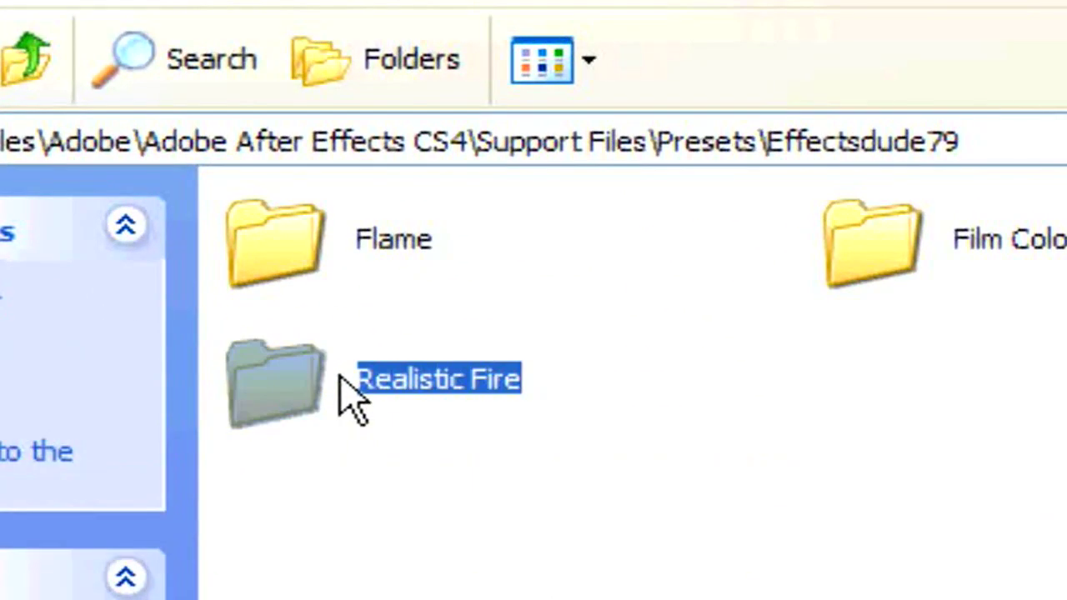
double_click(350, 398)
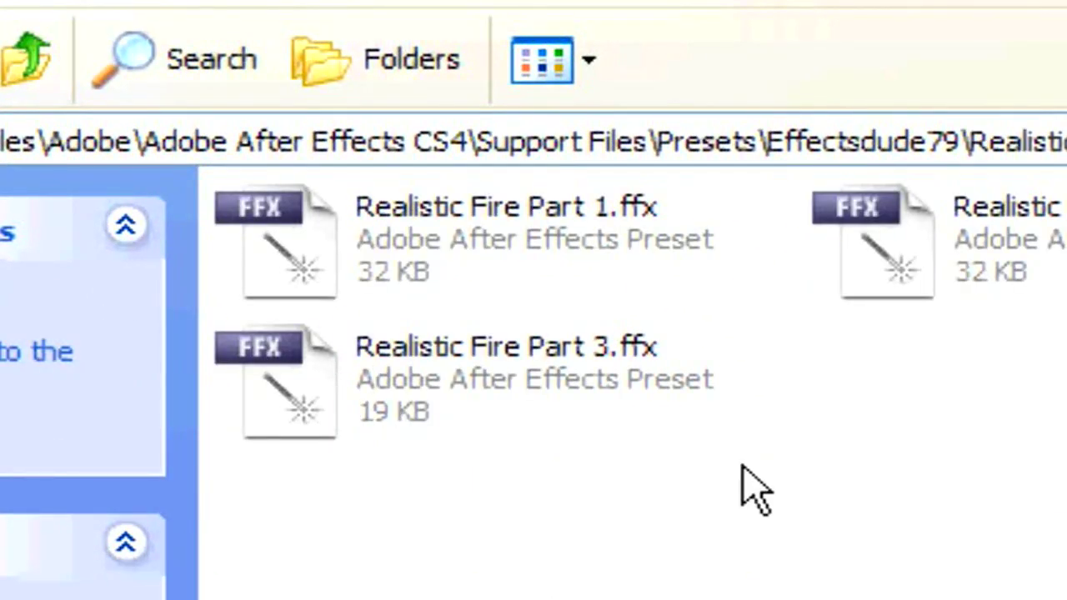
key("BackSpace")
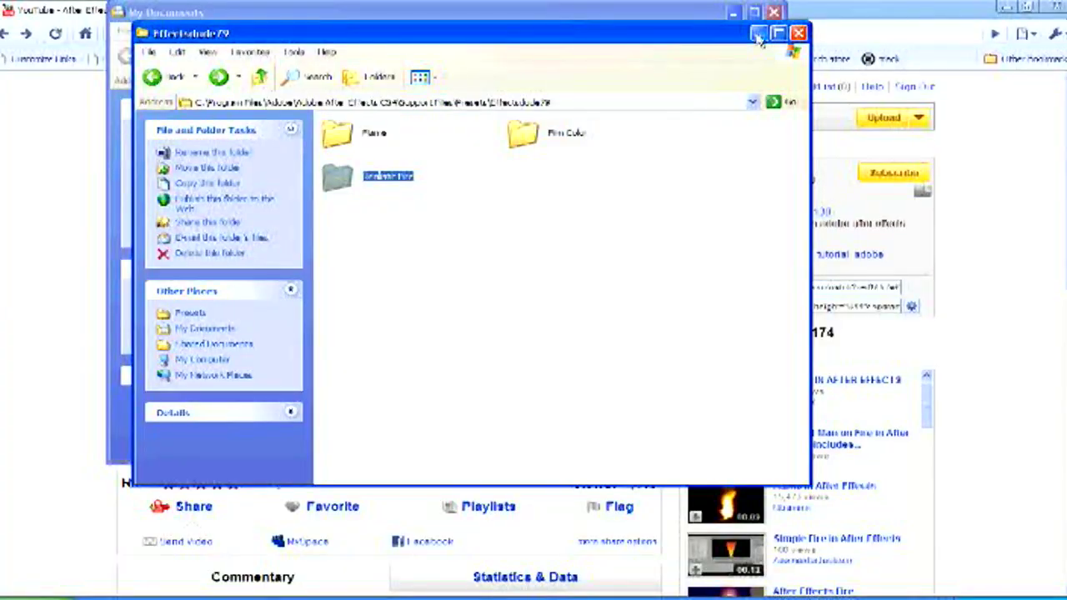
left_click(748, 32)
Return to After Effects and look at the Effects & Presets panel options.
left_click(731, 12)
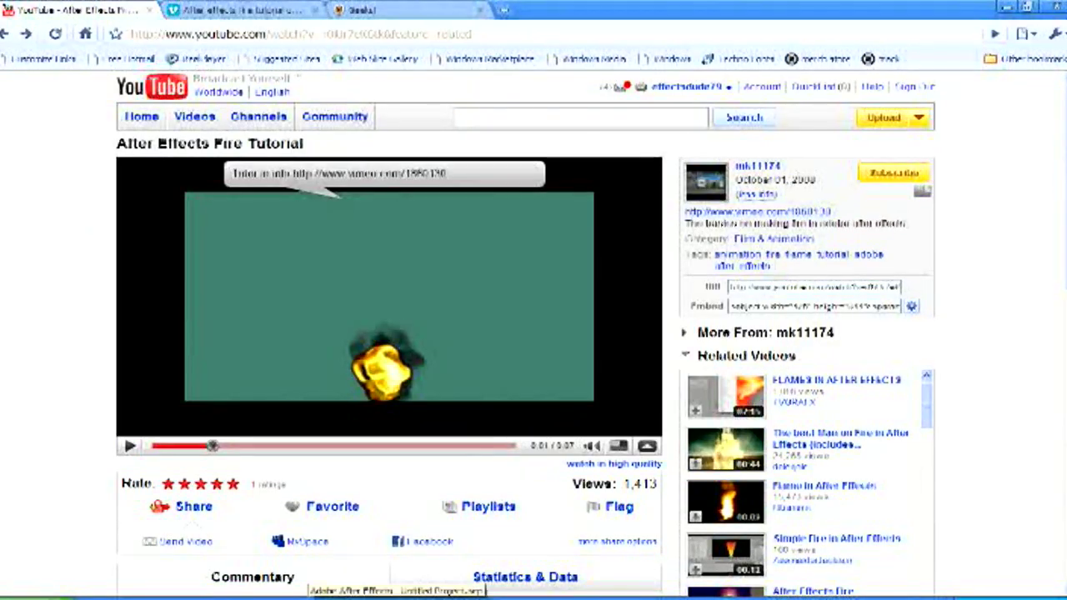
left_click(396, 590)
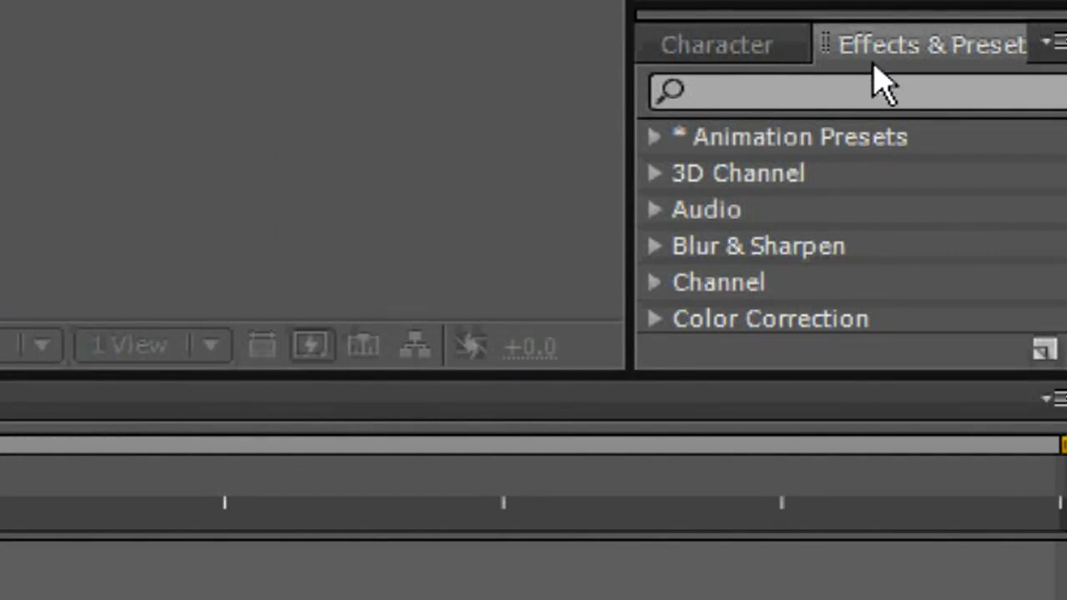
right_click(877, 52)
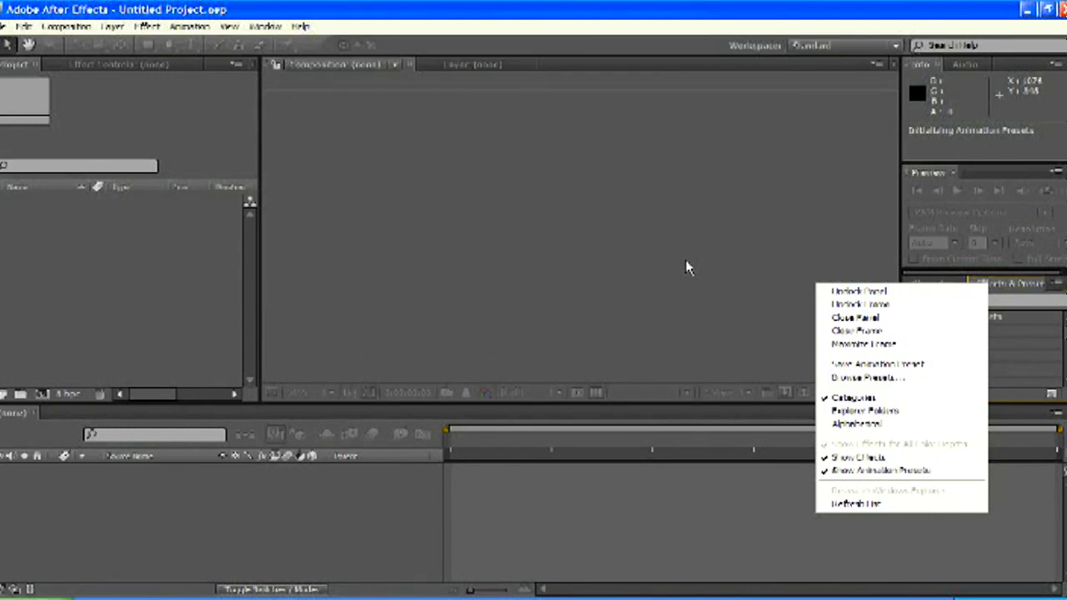
left_click(686, 267)
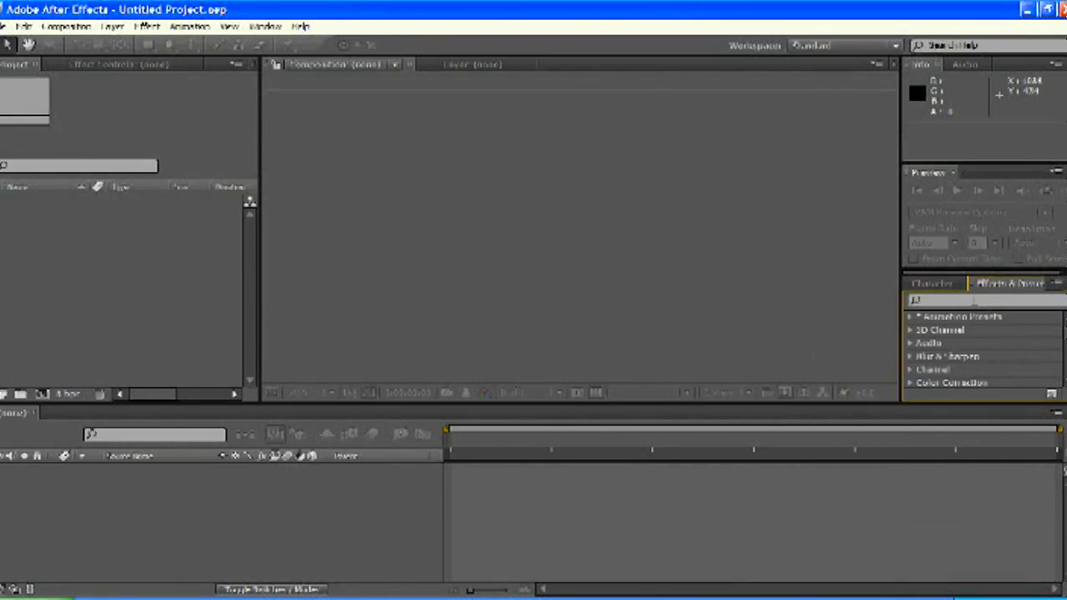
Search Effects & Presets for 'real' to list Realistic Fire Parts 1–3 under Effectsdude79.
left_click(974, 300)
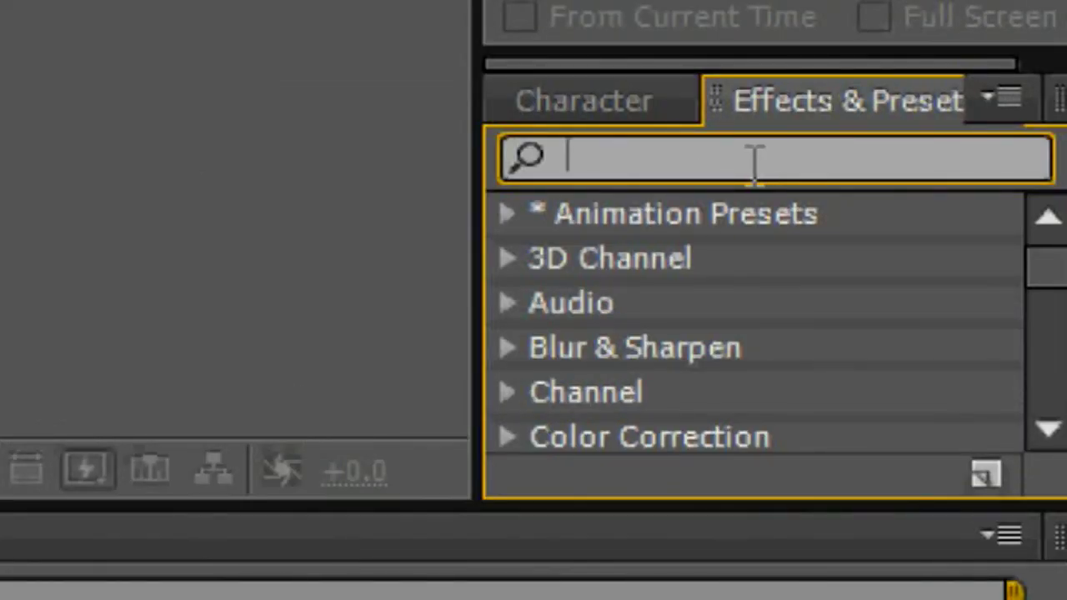
type("real")
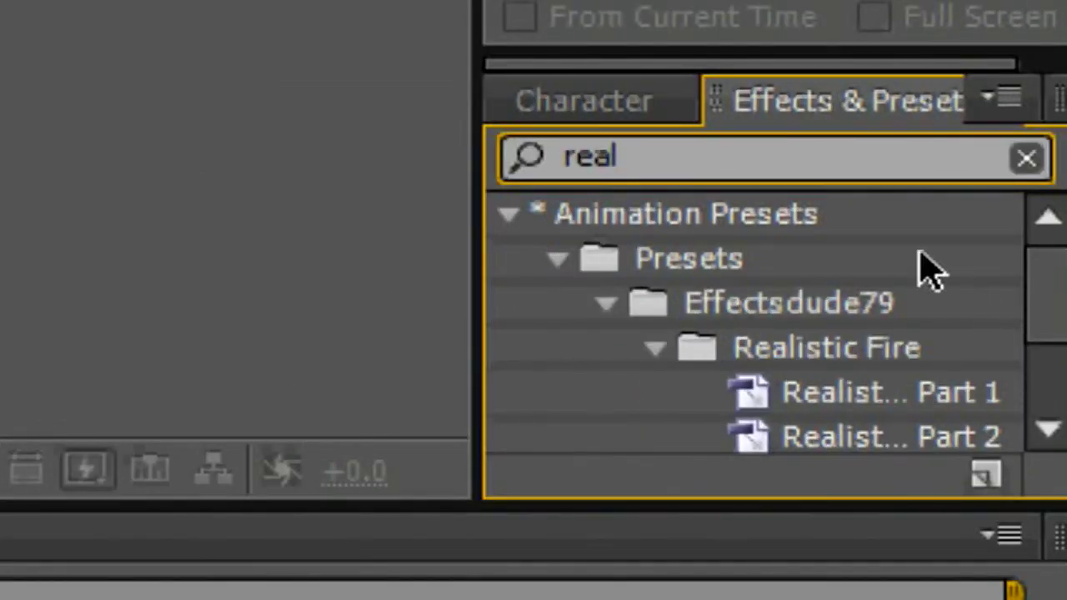
scroll(1058, 302, "down", 1)
scroll(1058, 302, "up", 1)
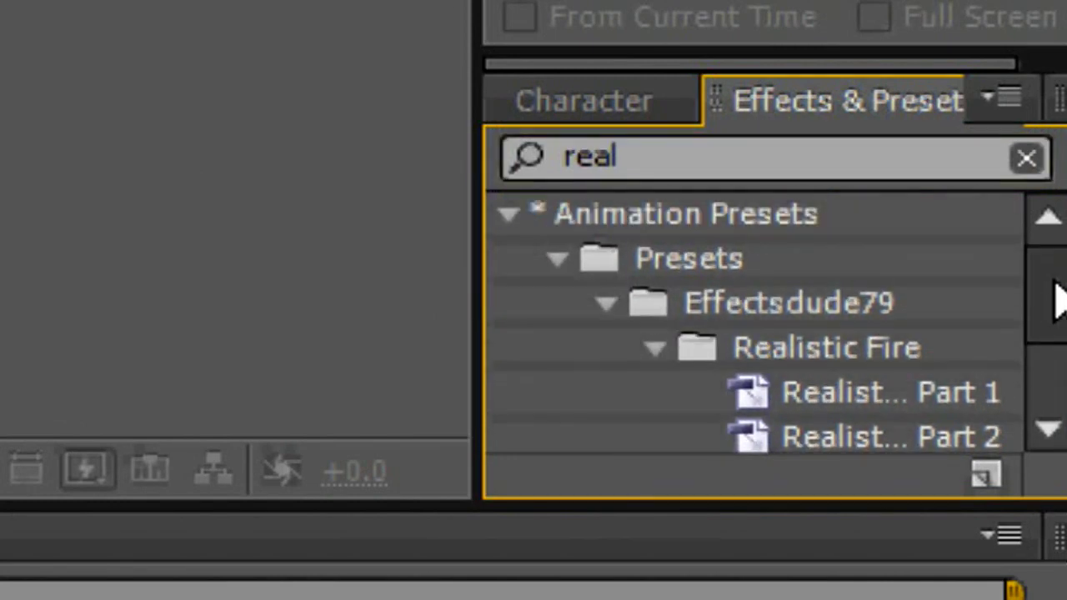
left_click_drag(1059, 302, 1062, 348)
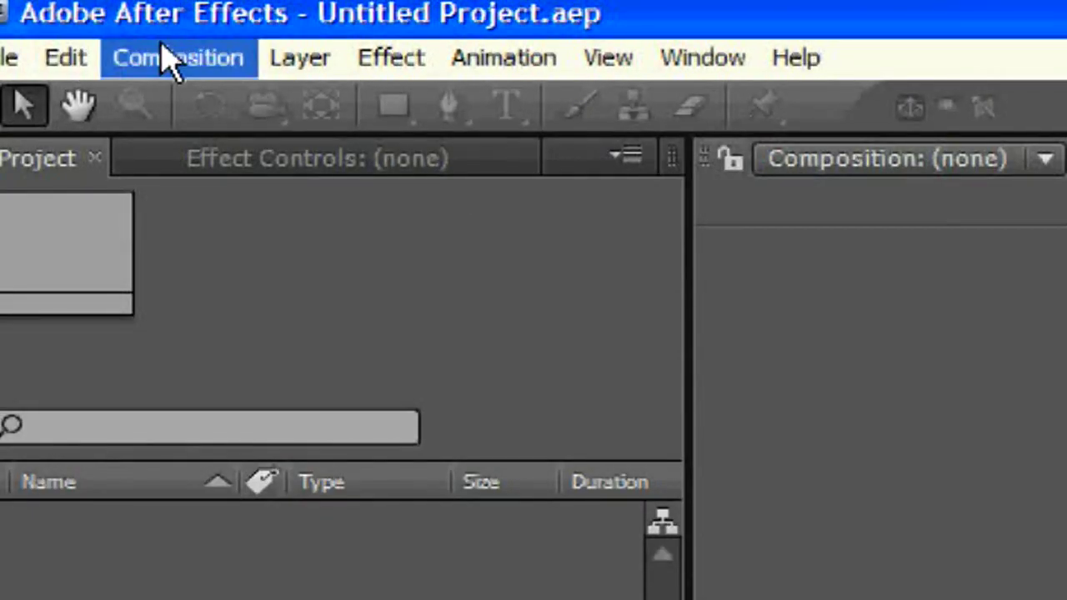
Create Comp 1 with the NTSC DV preset (720×480, 29.97 fps, 0;00;06;17) on a black background.
left_click(169, 59)
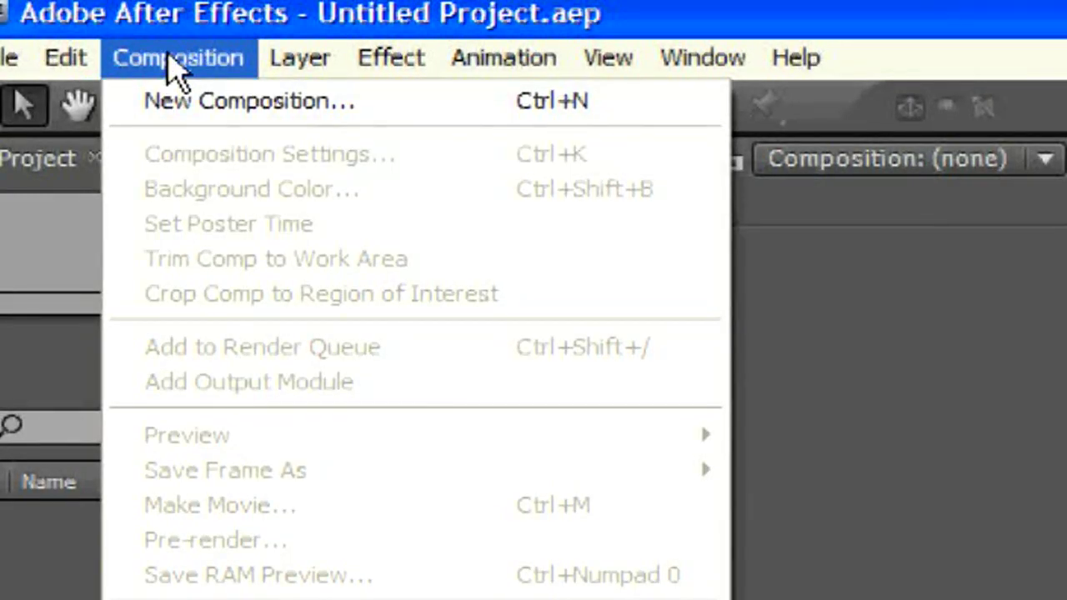
left_click(234, 102)
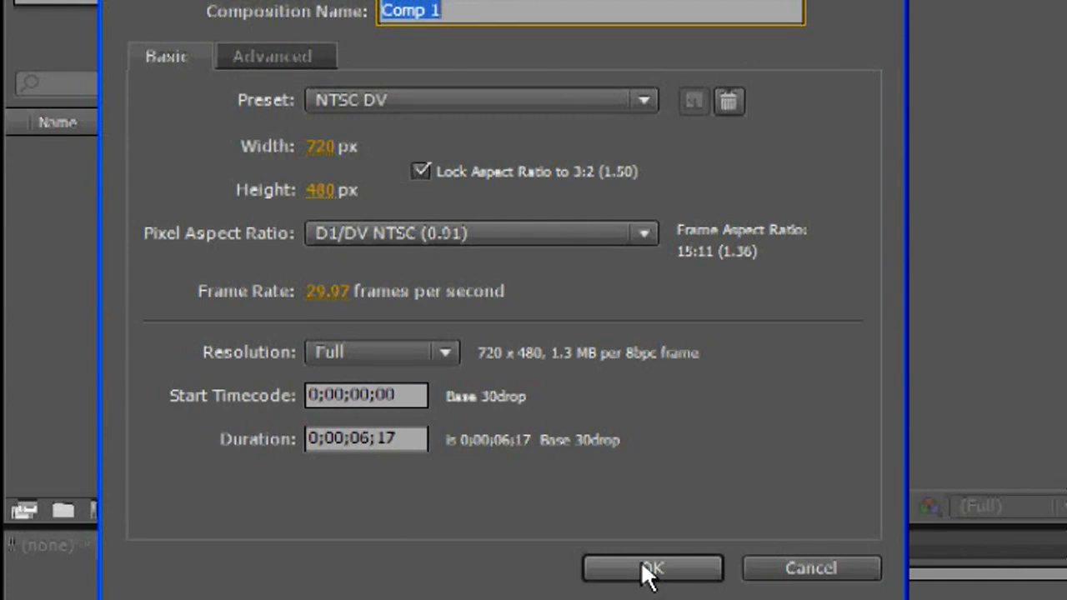
left_click(649, 572)
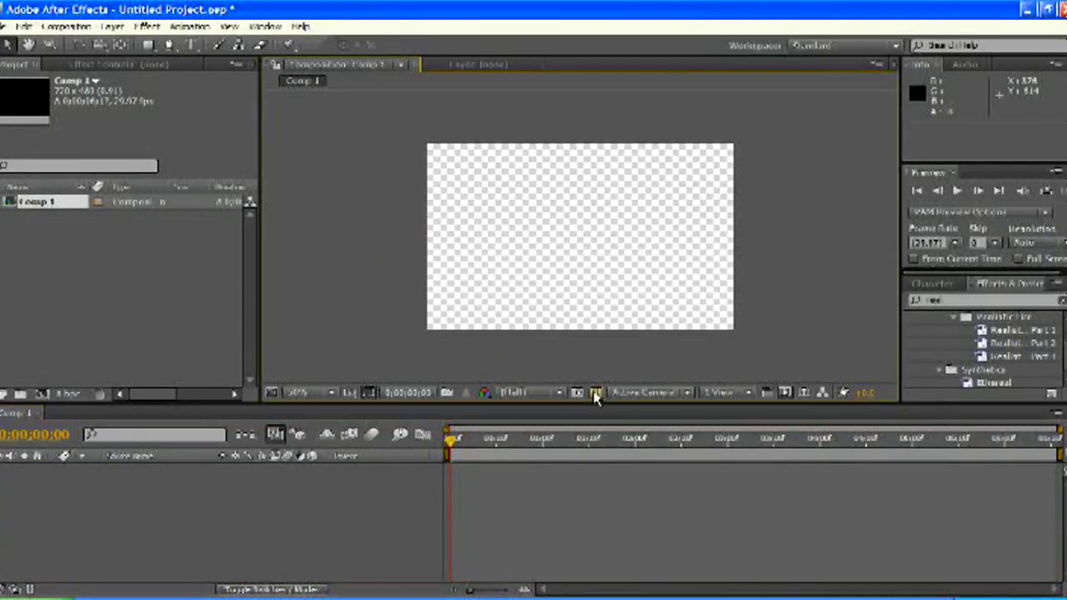
left_click(595, 392)
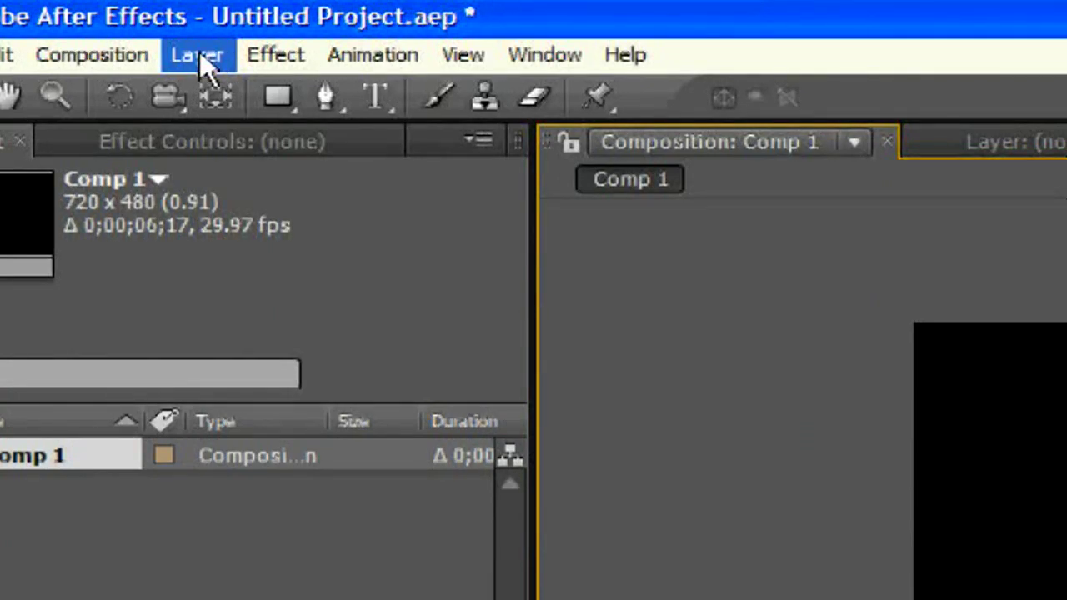
Add a new black solid layer named 'fire 1' to Comp 1.
left_click(200, 55)
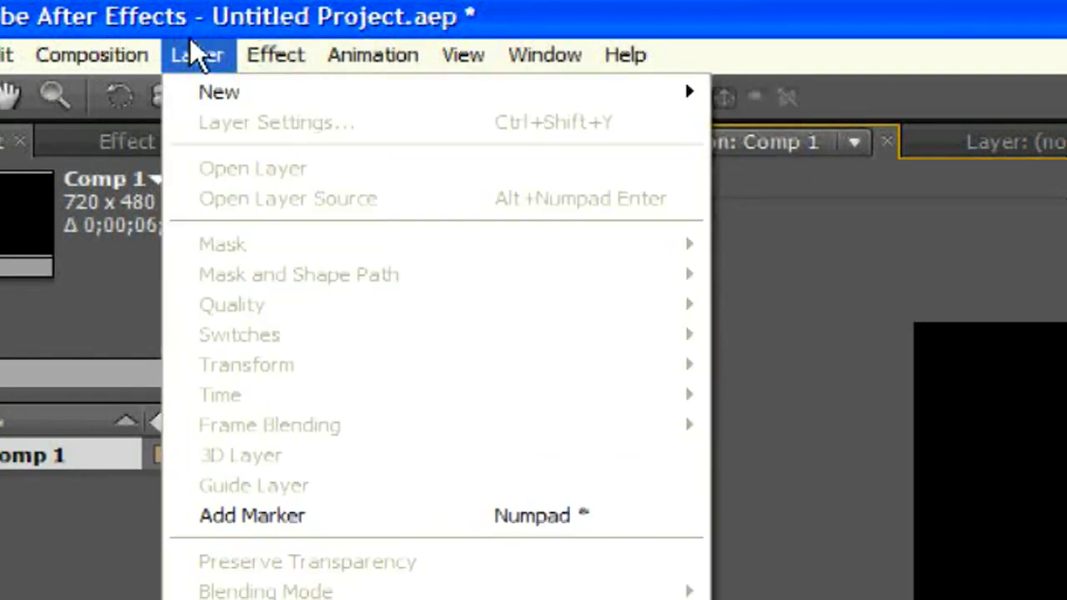
mouse_move(359, 96)
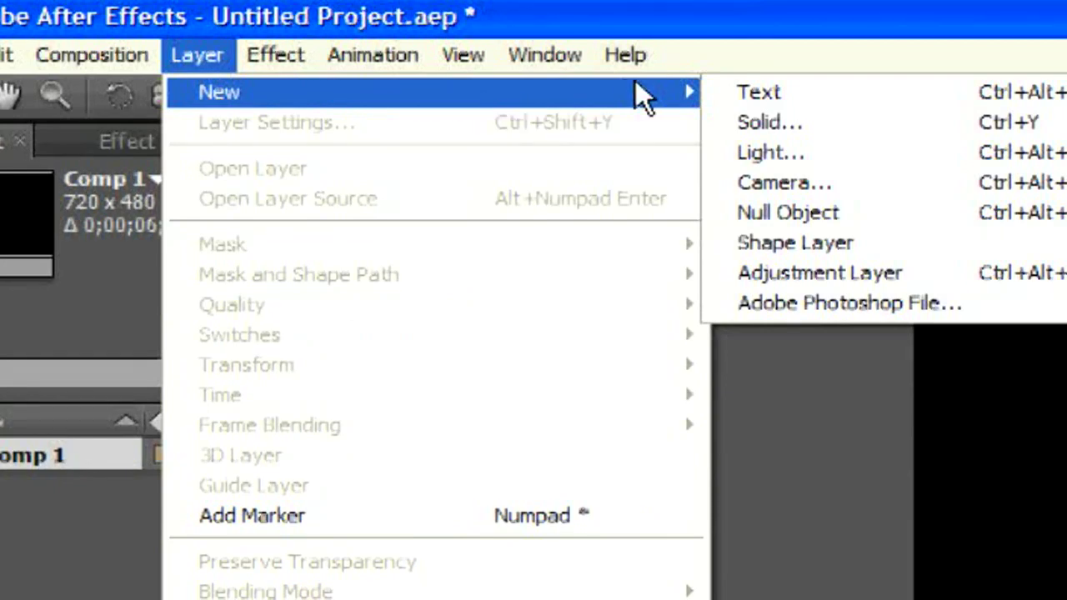
left_click(768, 117)
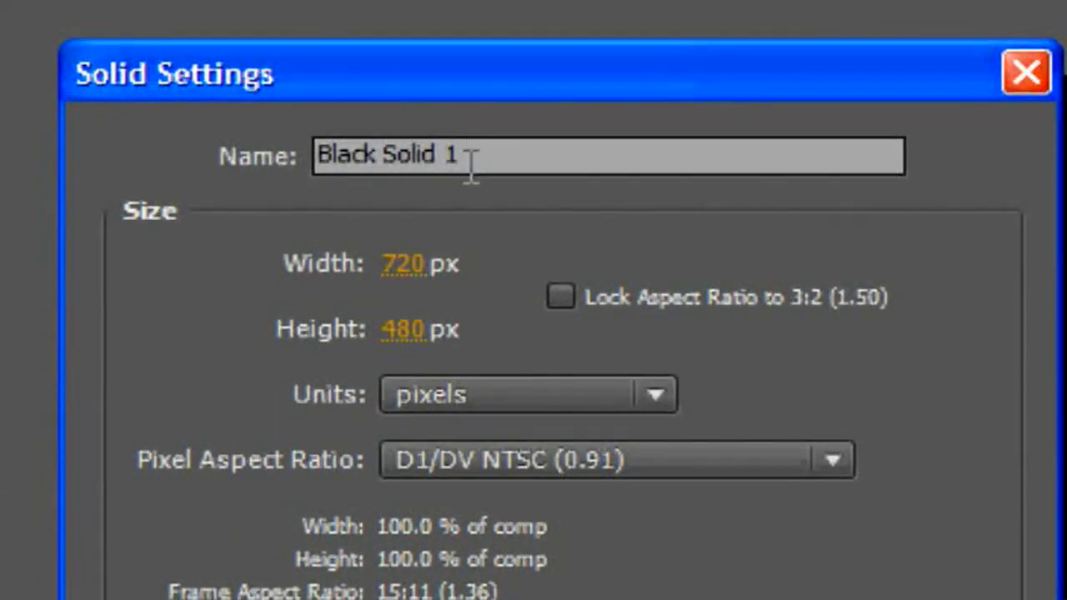
left_click(471, 163)
type("f")
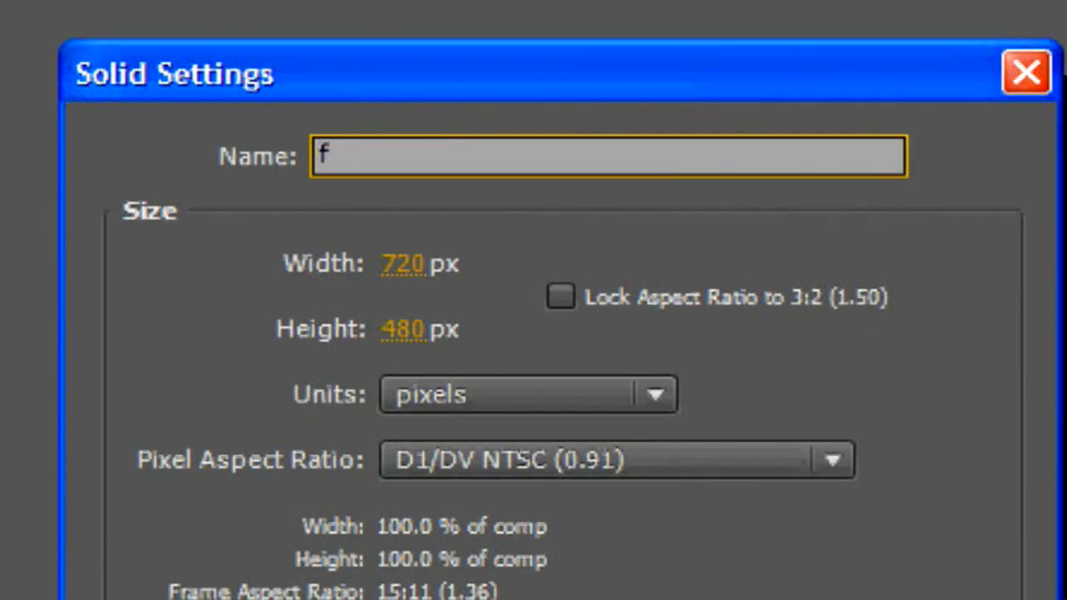
type("ire 1")
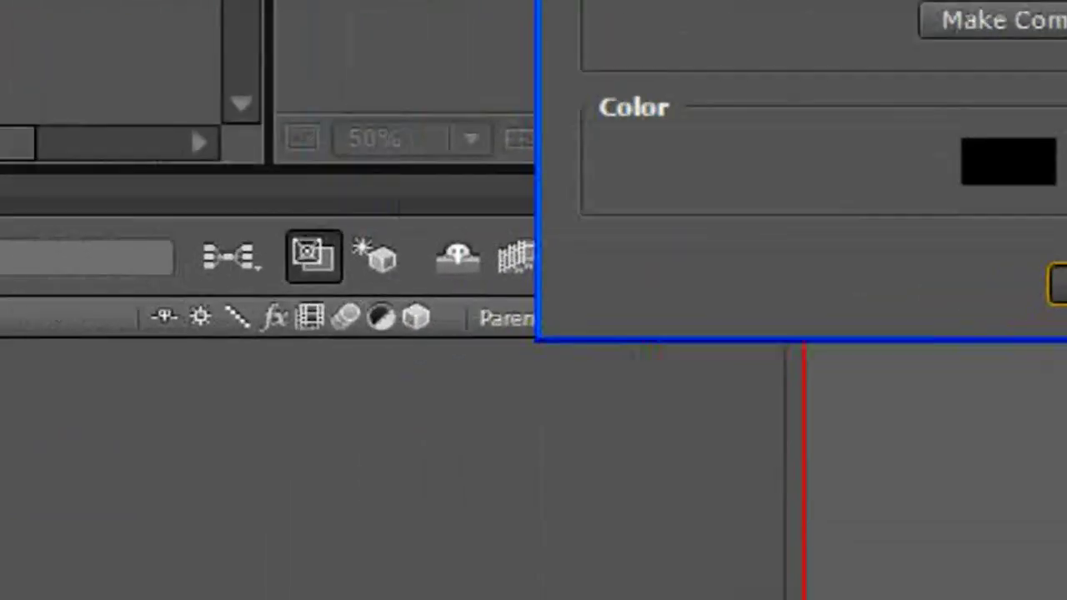
left_click(575, 409)
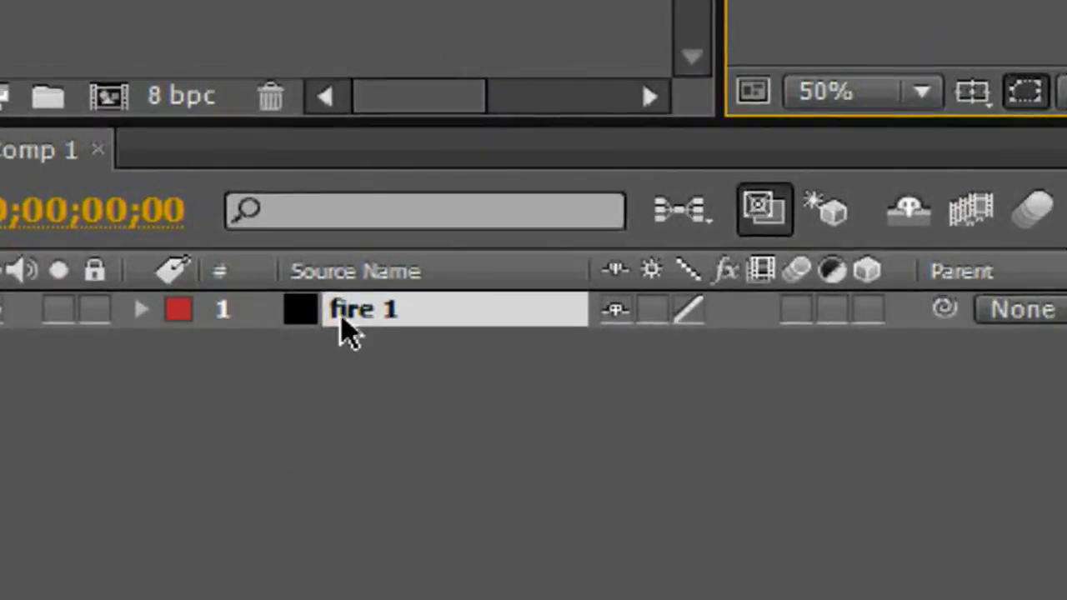
Rename the 'fire 1' layer to 'fire' in the timeline.
right_click(358, 315)
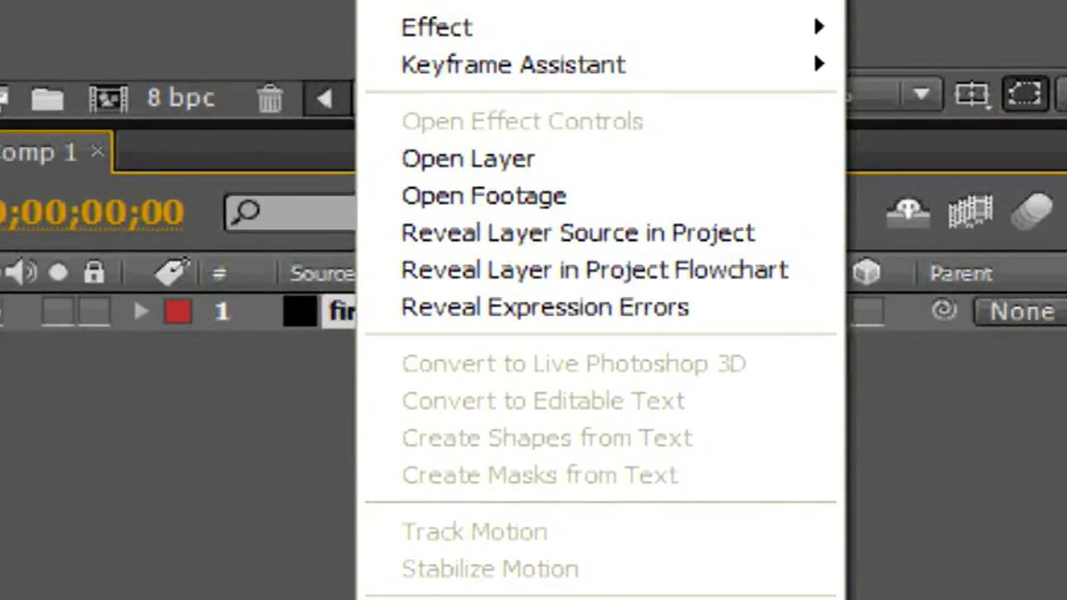
key("Escape")
key("Return")
left_click(425, 311)
key("BackSpace")
key("Return")
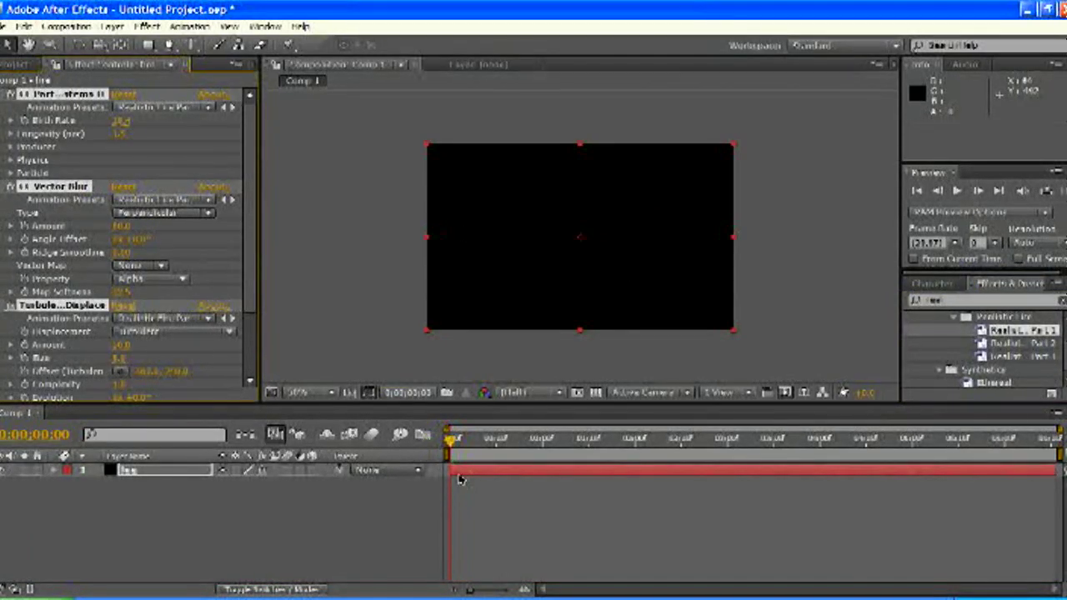
Scrub the time indicator through the first frames to 0;00;01;15 to watch the flame grow.
left_click_drag(453, 443, 460, 447)
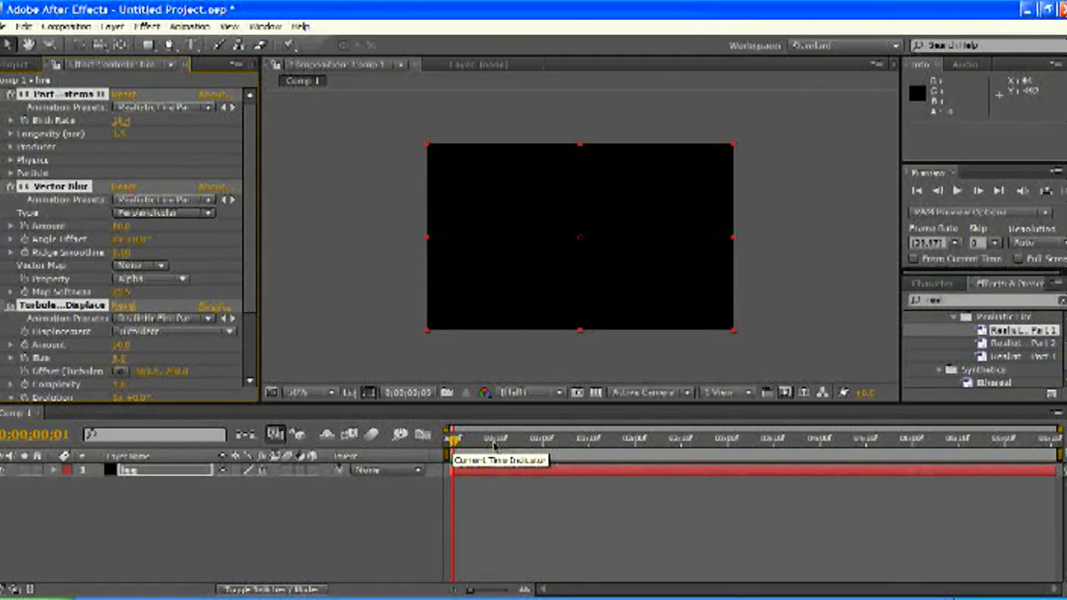
left_click(455, 442)
left_click_drag(454, 441, 498, 442)
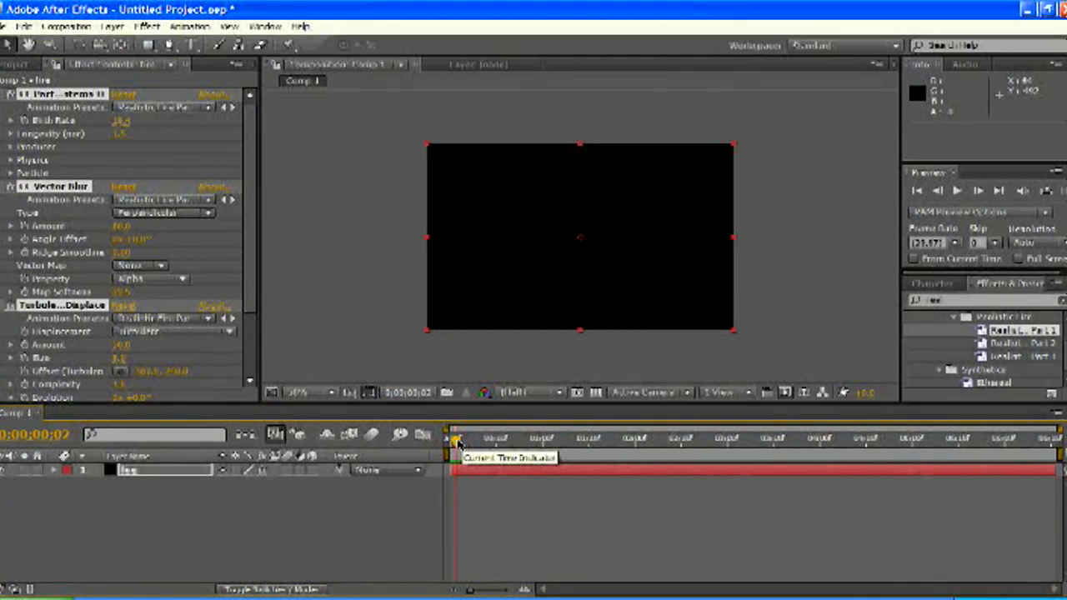
key("space")
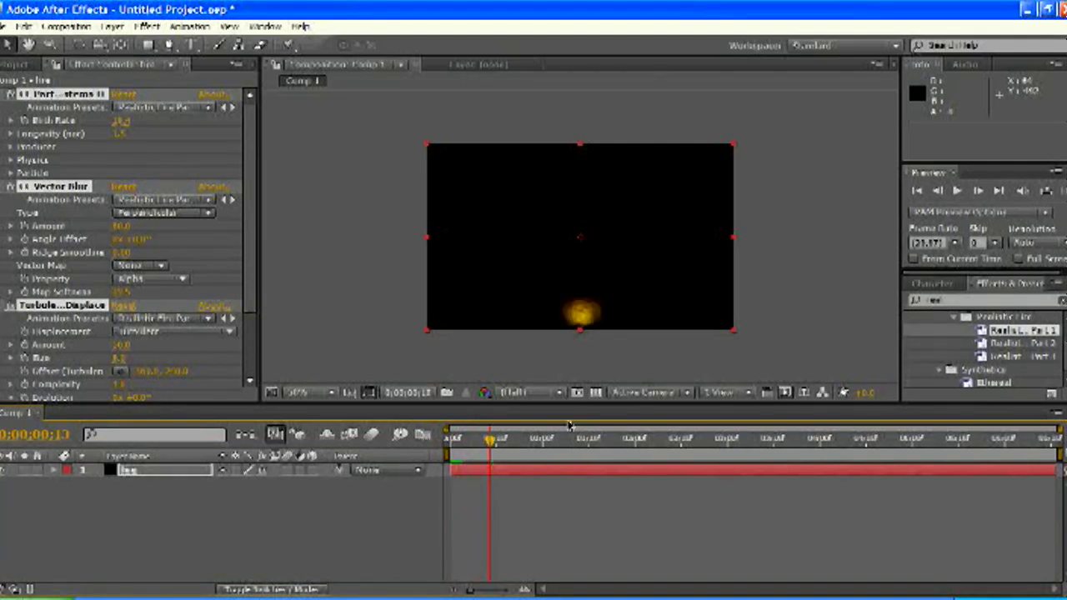
left_click_drag(492, 446, 593, 443)
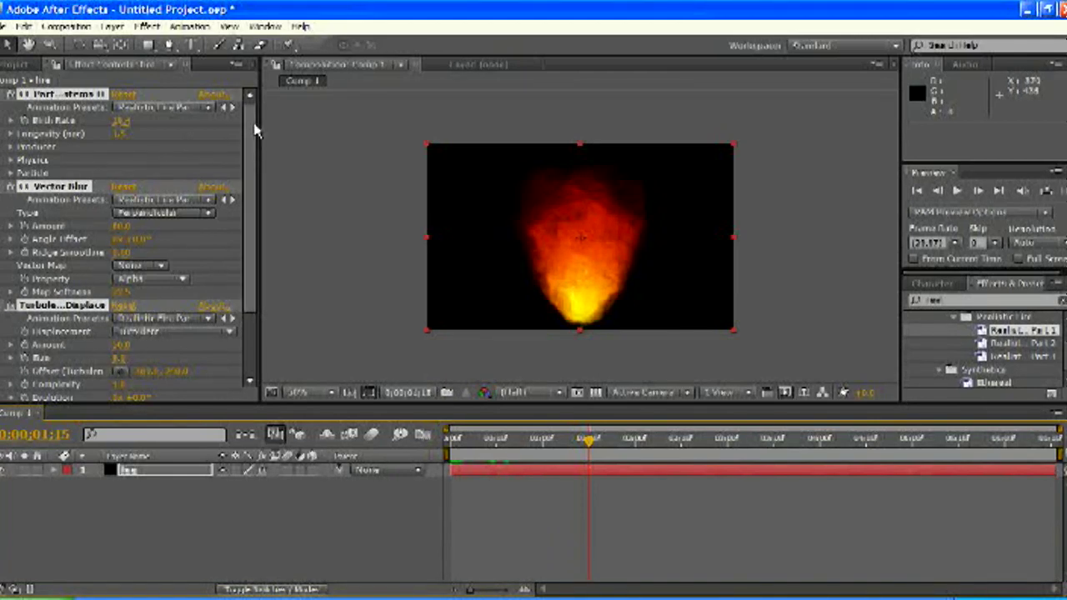
scroll(243, 131, "down", 3)
scroll(125, 225, "up", 3)
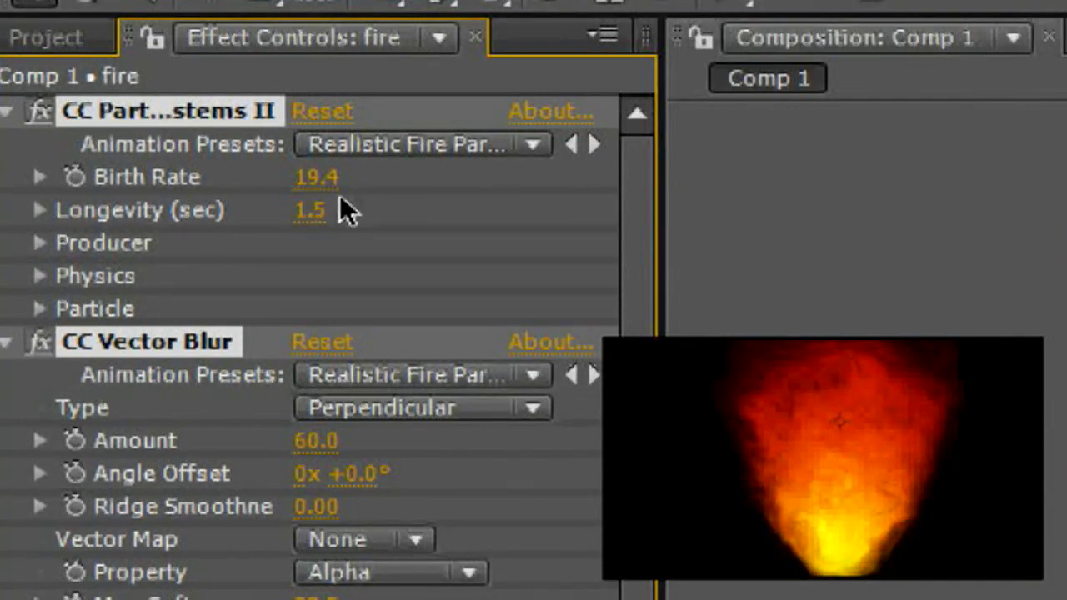
Raise CC Particle Systems II Longevity to 1.7, try wider Producer Radius X, then undo back to 6.0.
mouse_move(305, 224)
left_mouse_down()
mouse_move(524, 222)
mouse_move(341, 210)
mouse_move(526, 219)
mouse_move(289, 205)
mouse_move(312, 207)
left_mouse_up()
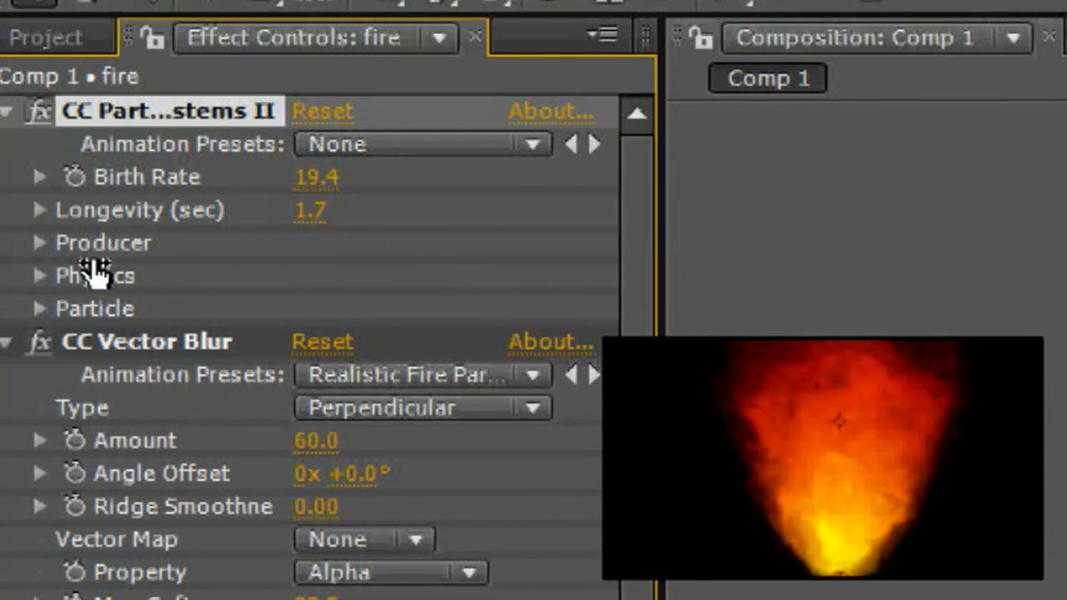
left_click(42, 244)
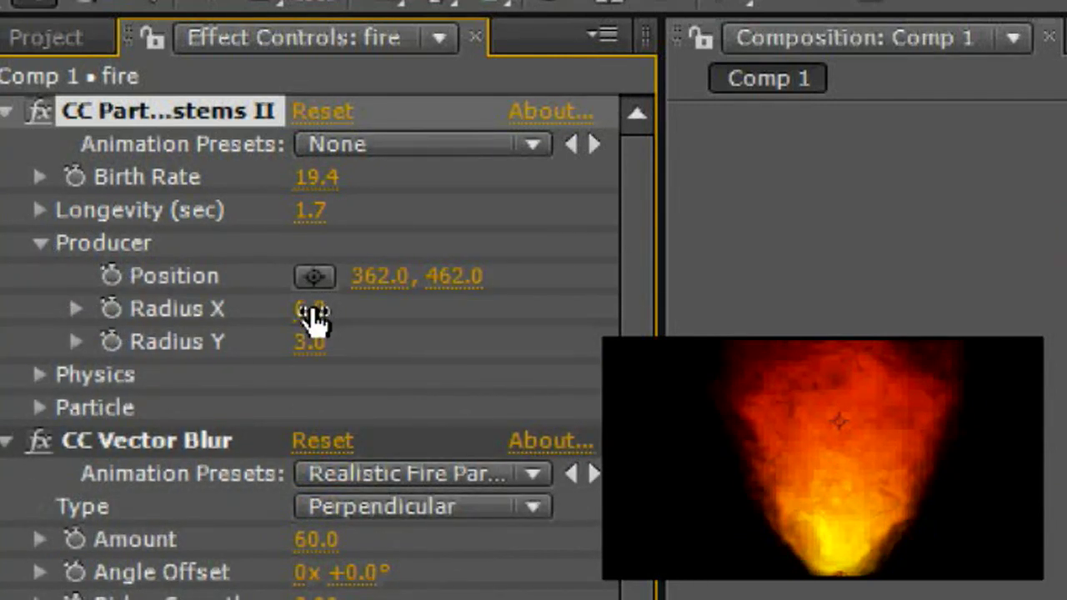
left_click_drag(312, 317, 420, 320)
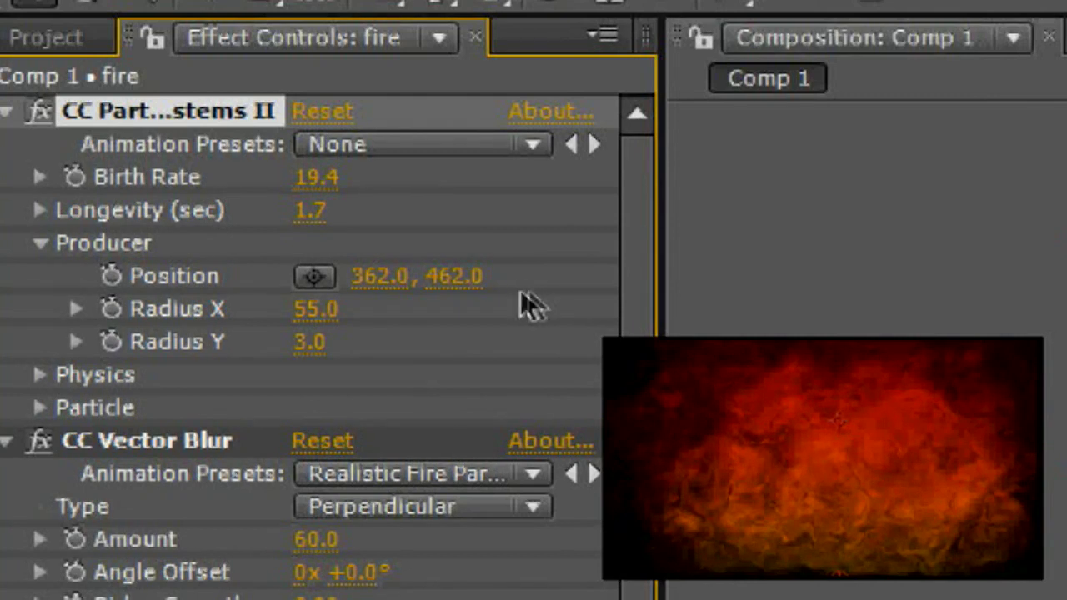
left_click_drag(309, 317, 262, 320)
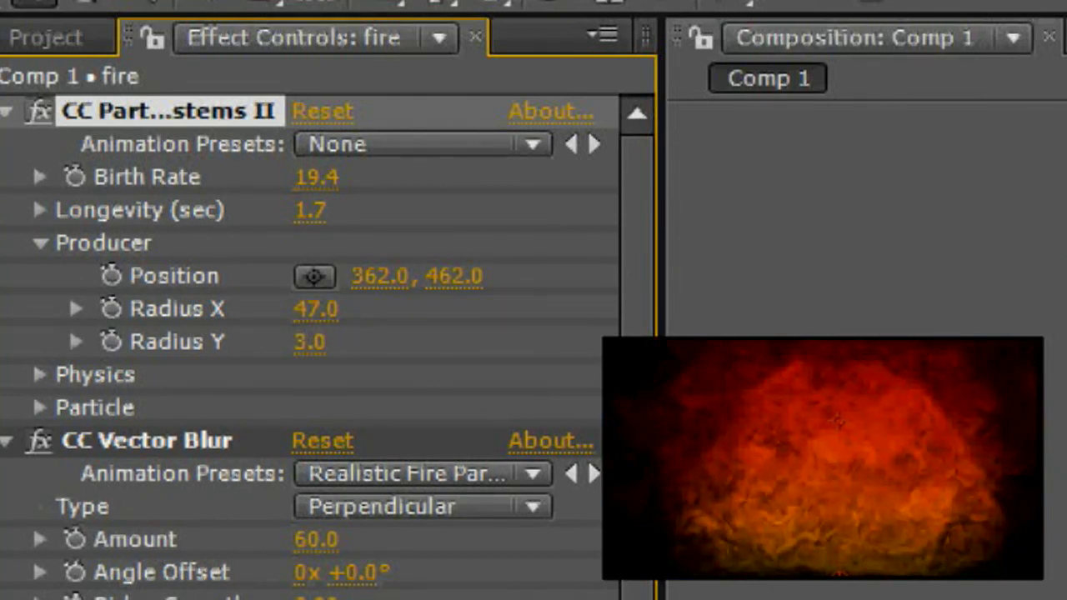
key("ctrl+z")
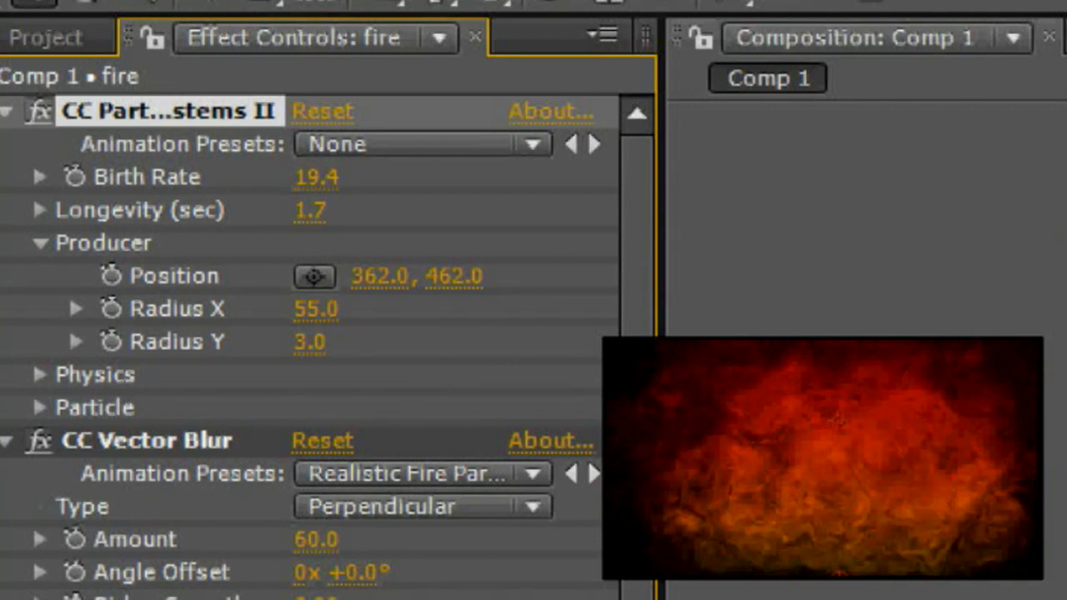
key("ctrl+z")
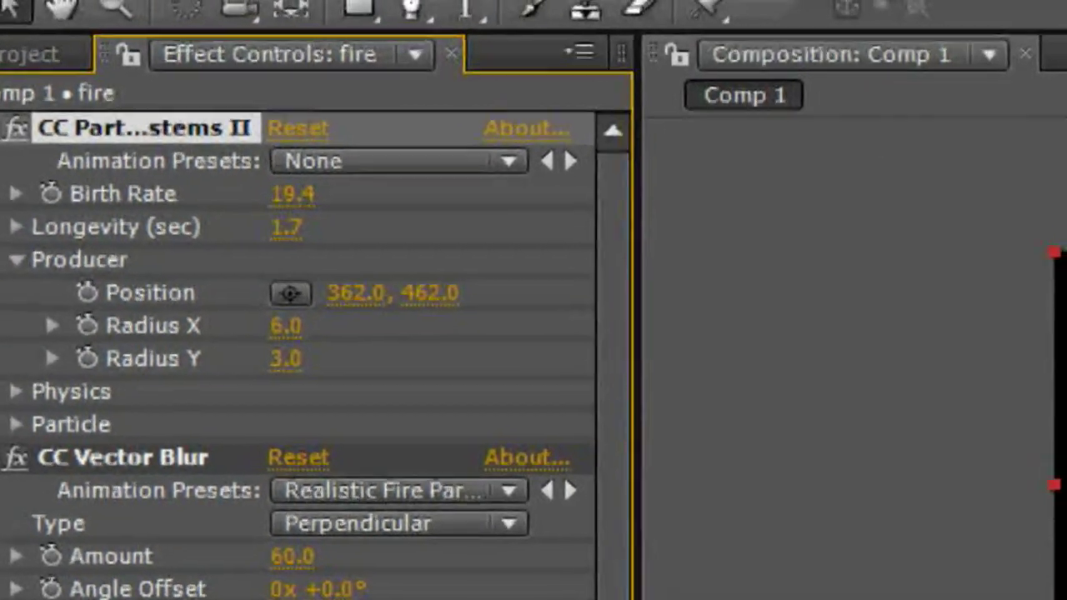
Add a second black solid layer to Comp 1.
left_click(293, 0)
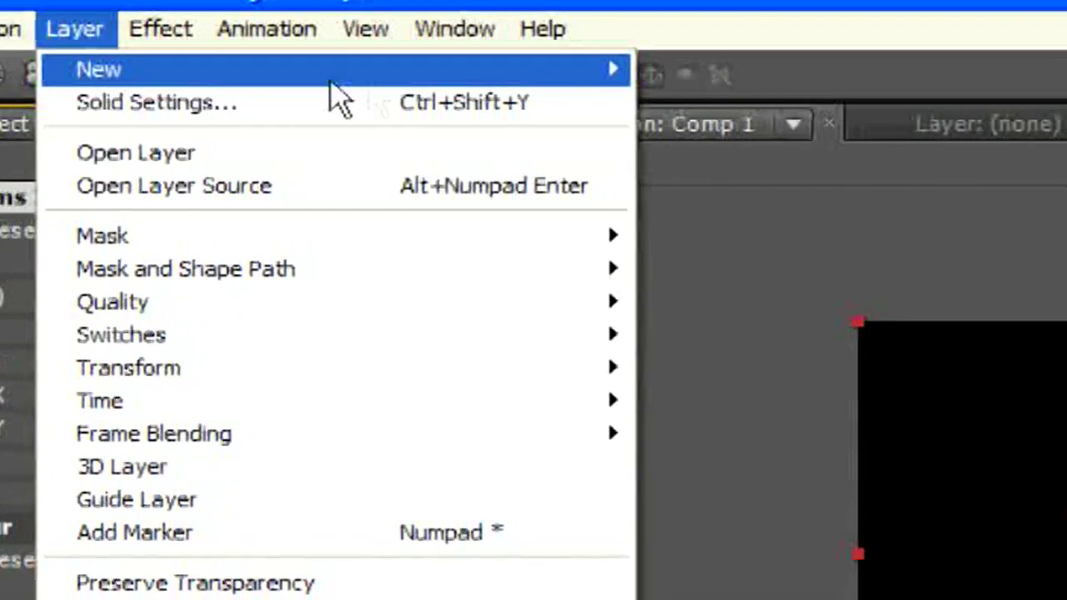
mouse_move(479, 55)
left_click(721, 88)
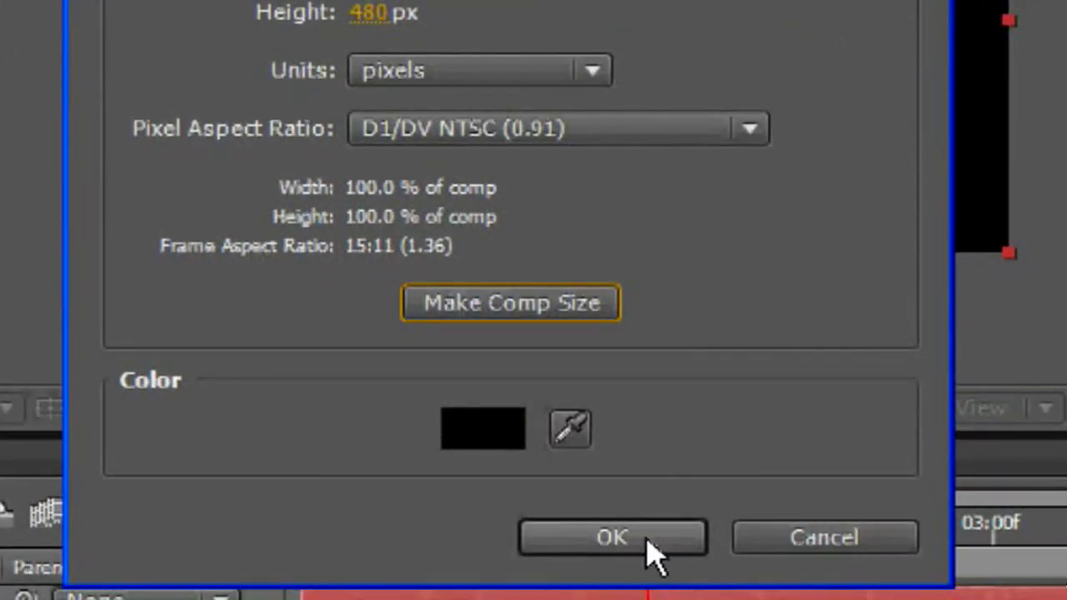
left_click(644, 537)
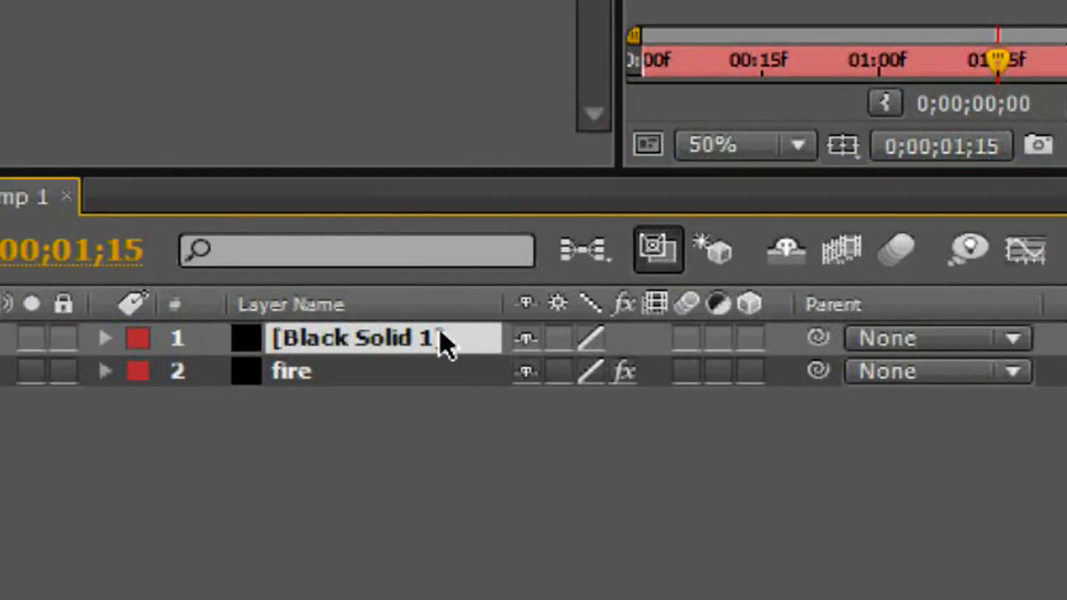
Rename Black Solid 1 to 'smoke' and move it below the fire layer.
right_click(439, 329)
key("Escape")
key("Return")
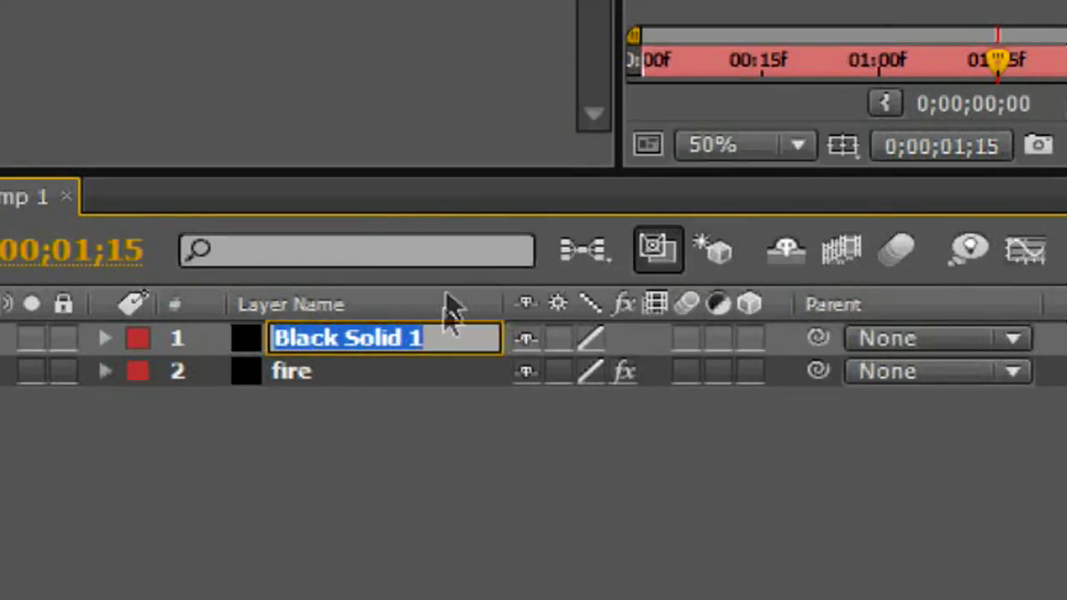
left_click(440, 342)
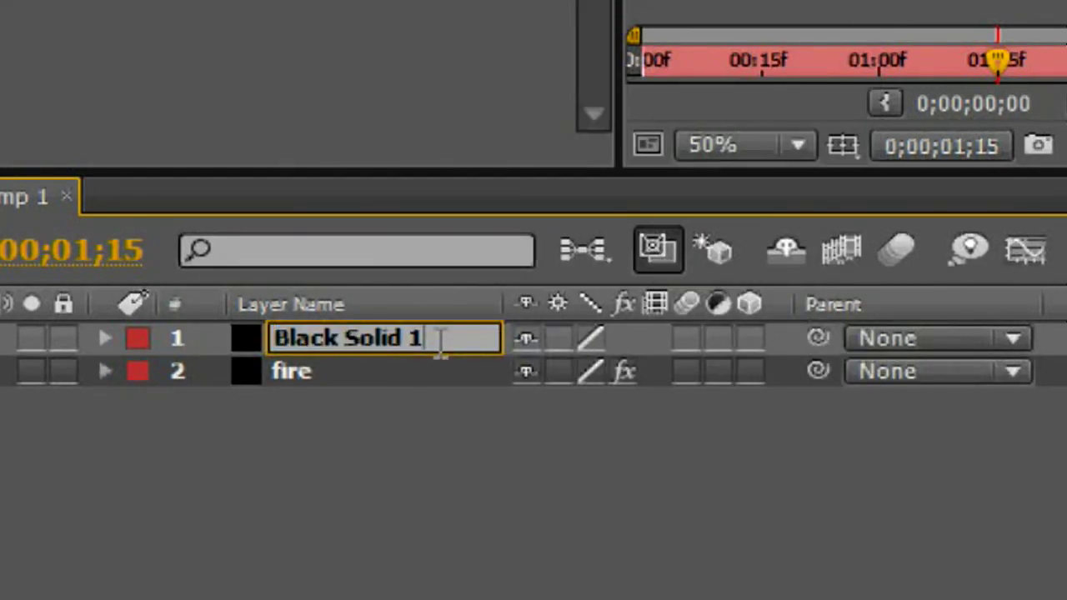
key("BackSpace")
key("BackSpace")
key("BackSpace")
key("BackSpace")
key("BackSpace")
key("BackSpace")
key("BackSpace")
key("BackSpace")
key("BackSpace")
key("BackSpace")
key("BackSpace")
key("BackSpace")
key("BackSpace")
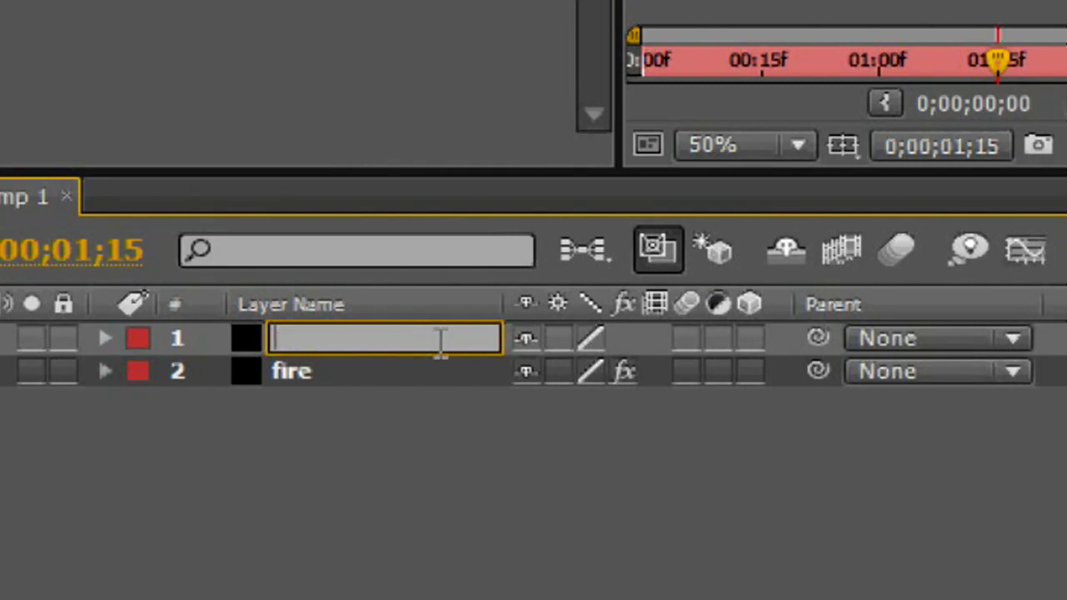
type("smoke")
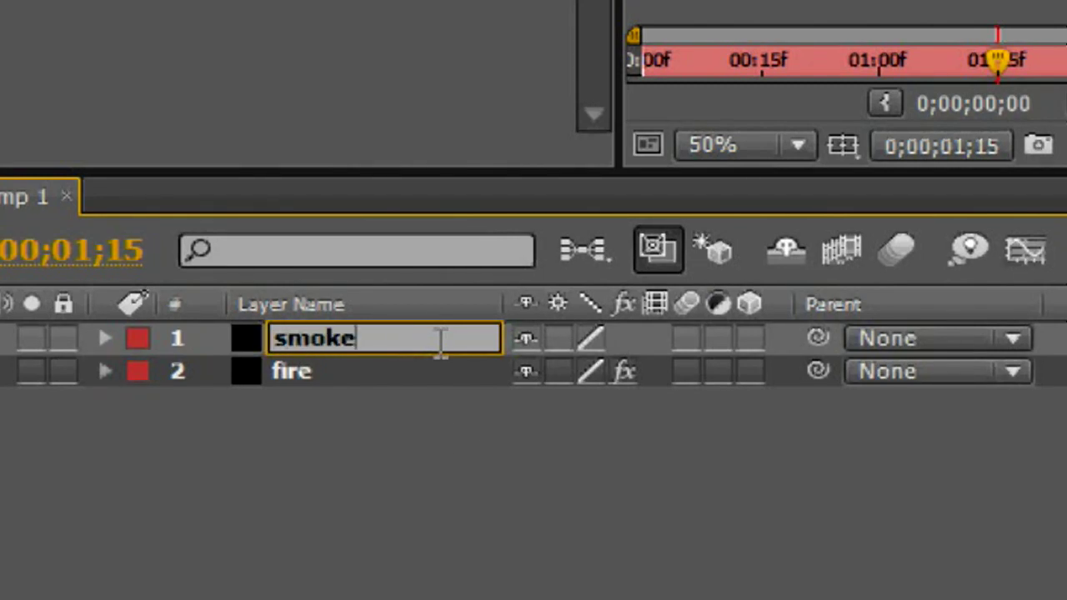
left_click(305, 590)
left_click_drag(364, 352, 364, 409)
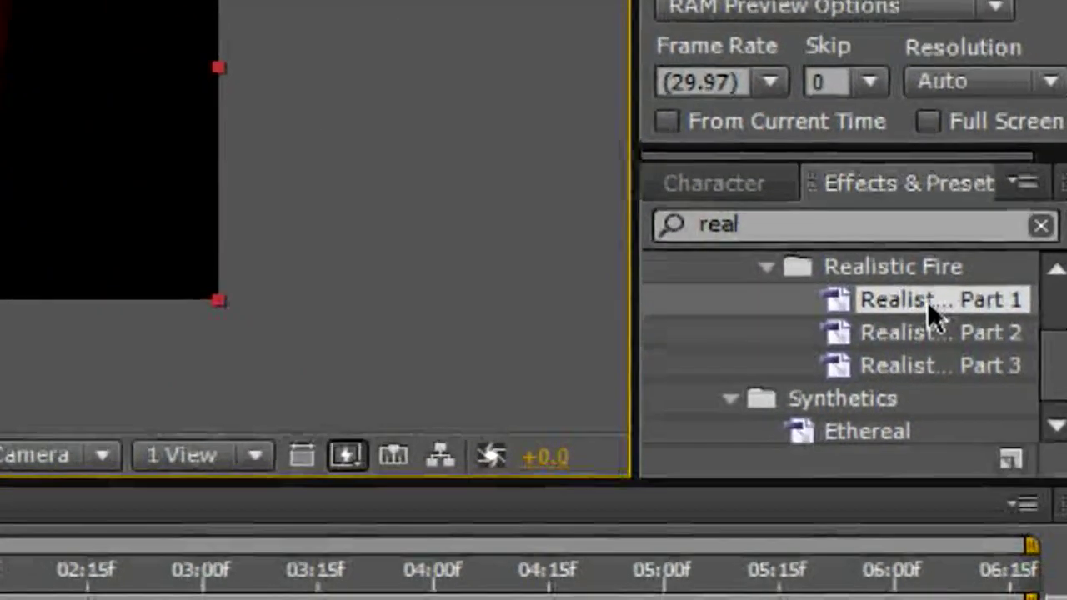
Drag the Realistic Fire Part 1 preset from Effects & Presets onto the smoke layer.
left_click_drag(1026, 364, 15, 599)
left_click_drag(774, 317, 921, 334)
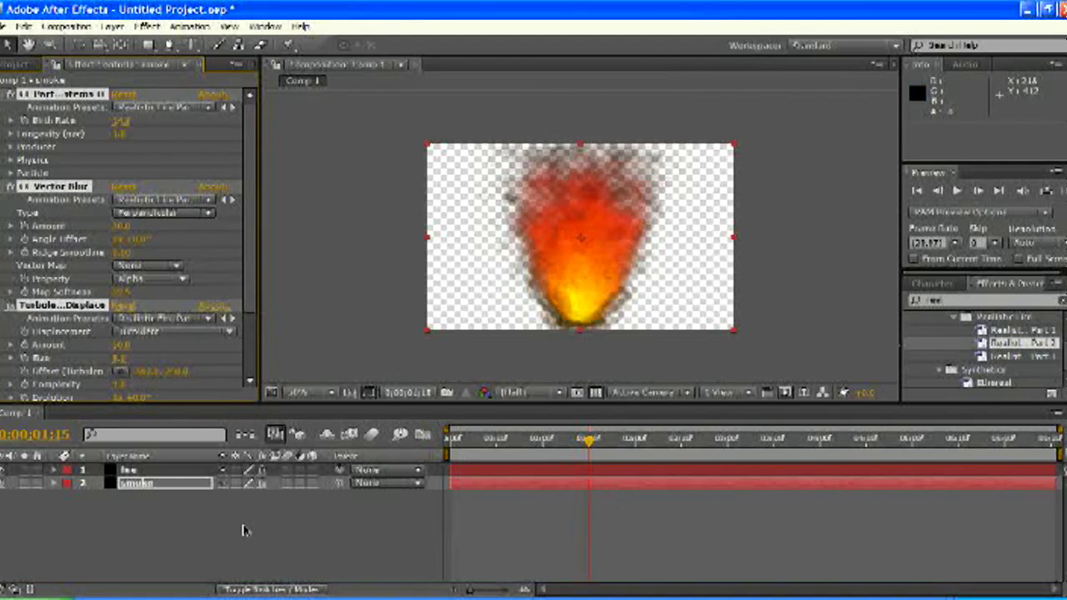
Precompose the fire and smoke layers into a new composition named 'fire', moving all attributes.
left_click_drag(244, 531, 115, 459)
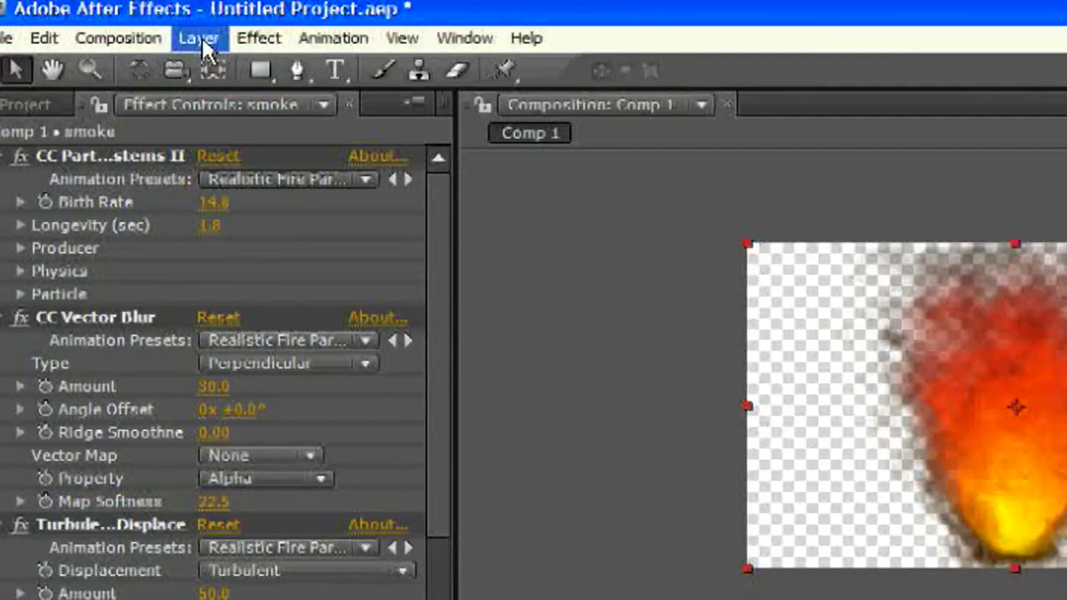
left_click(113, 25)
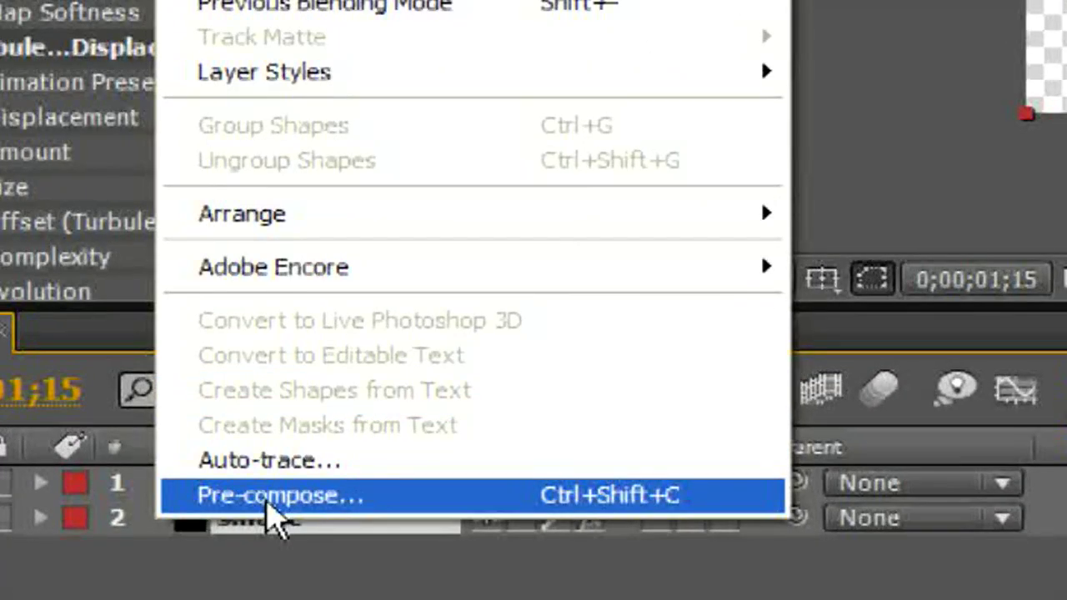
left_click(269, 503)
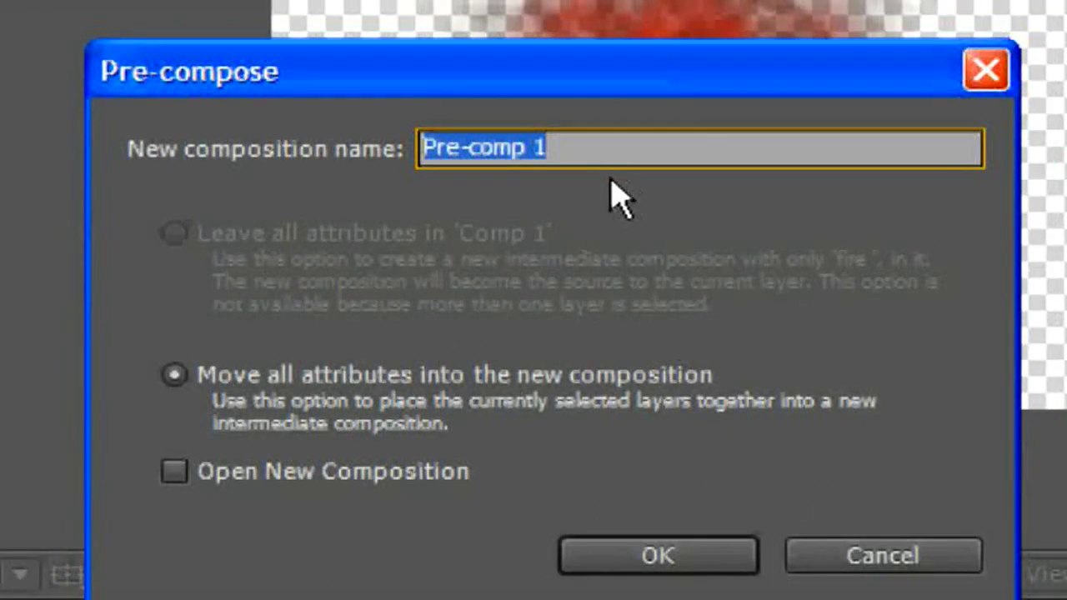
type("fire")
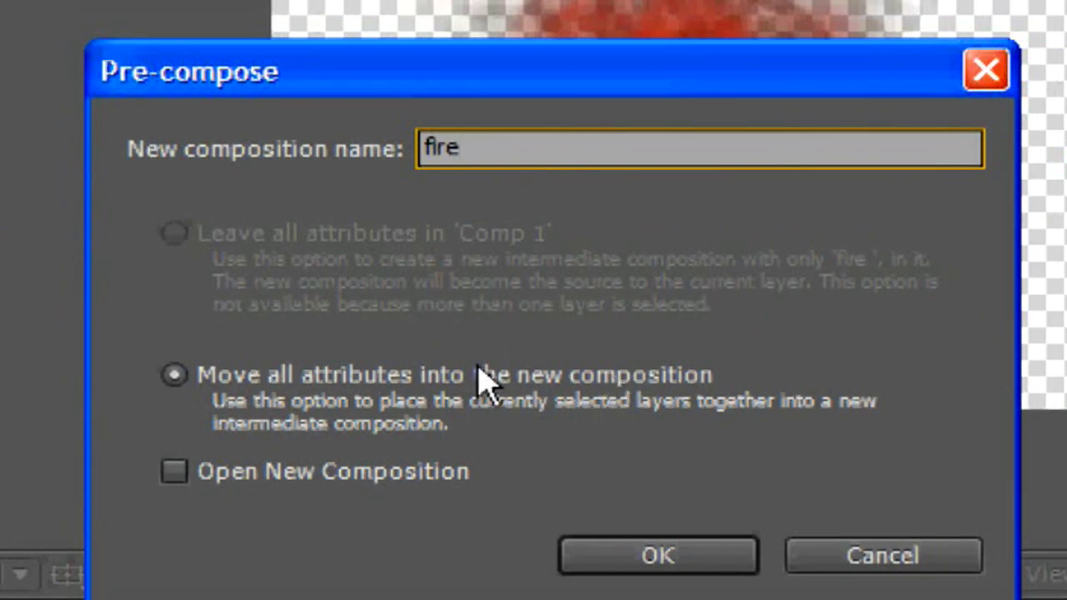
left_click(672, 555)
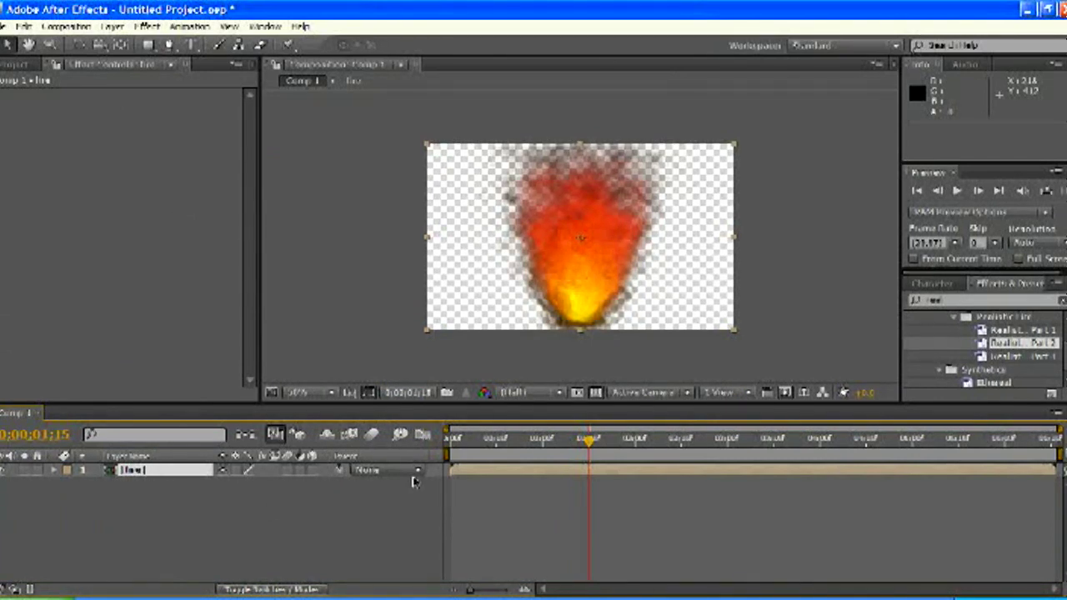
Apply the Realistic Fire Part 3 preset to the fire precomp layer.
left_click_drag(1039, 358, 199, 475)
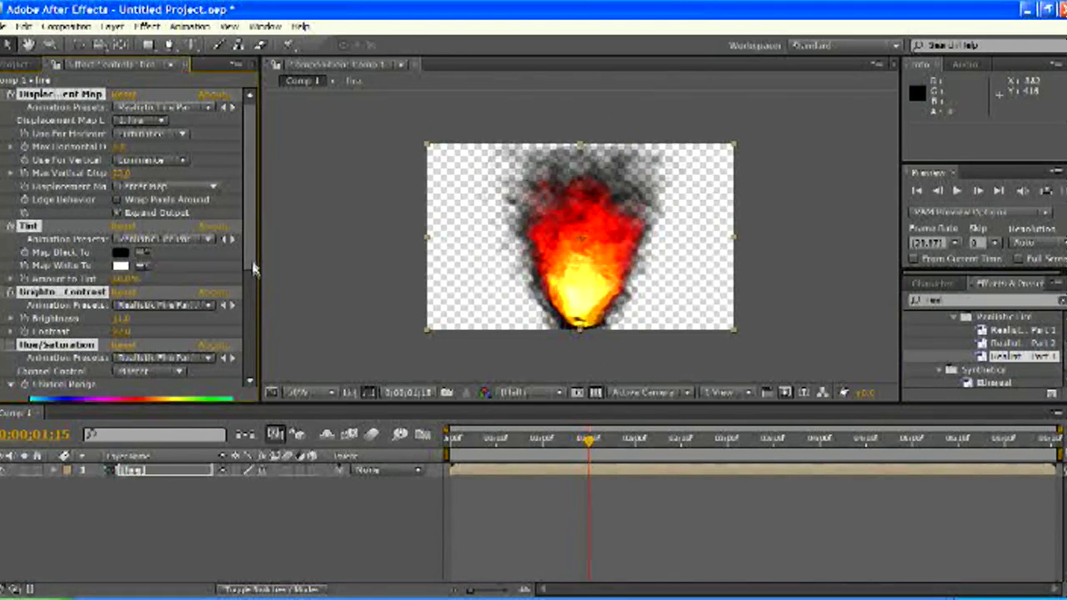
scroll(250, 225, "down", 1)
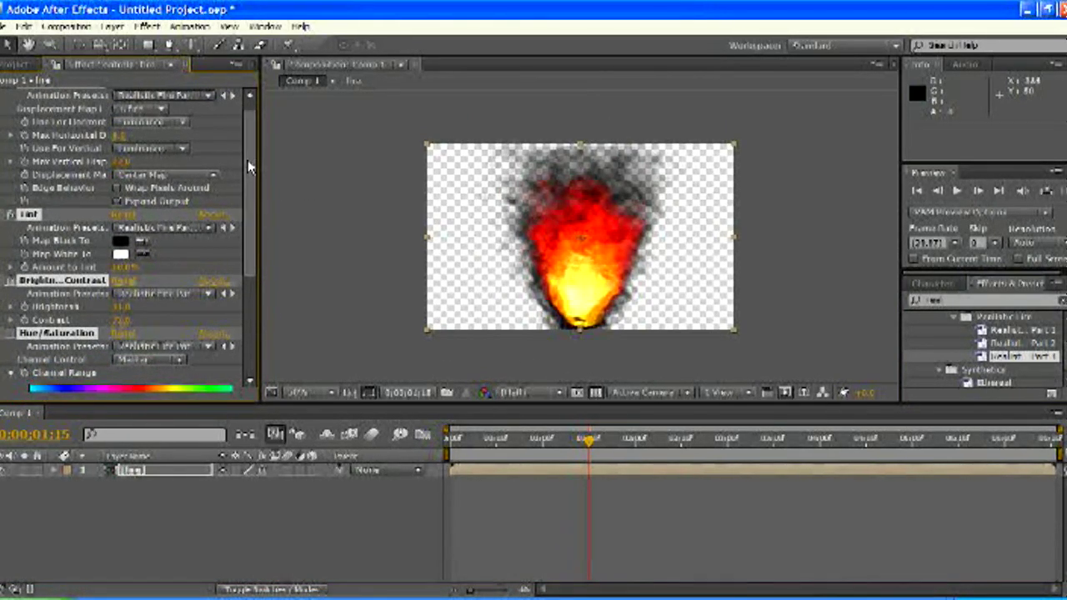
left_click_drag(247, 166, 247, 196)
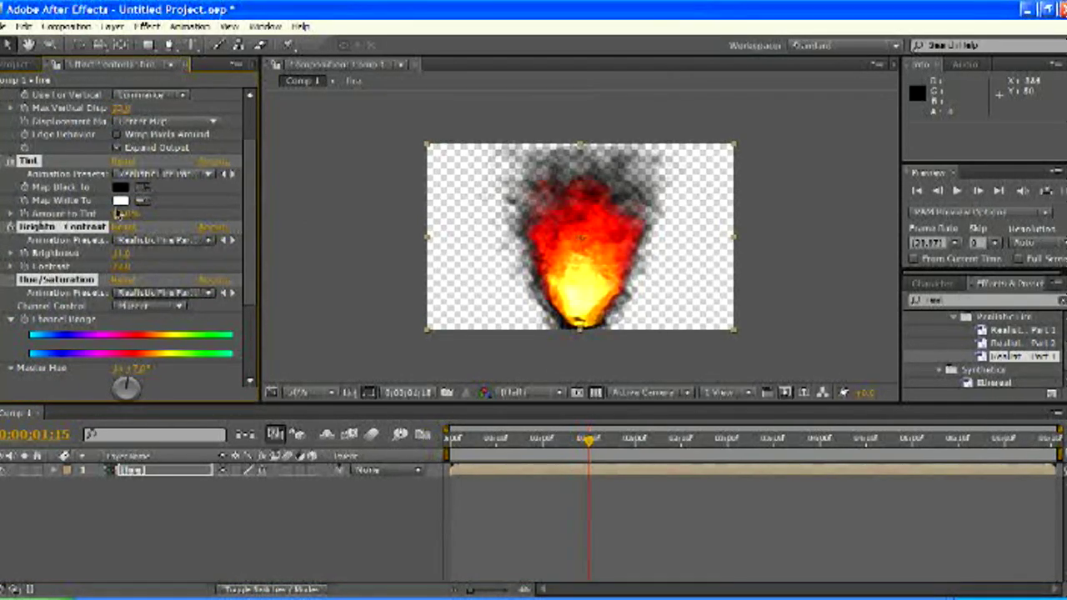
Adjust the preset's Amount to Tint and Brightness values in Effect Controls.
mouse_move(124, 215)
left_mouse_down()
mouse_move(165, 215)
mouse_move(77, 218)
mouse_move(126, 218)
left_mouse_up()
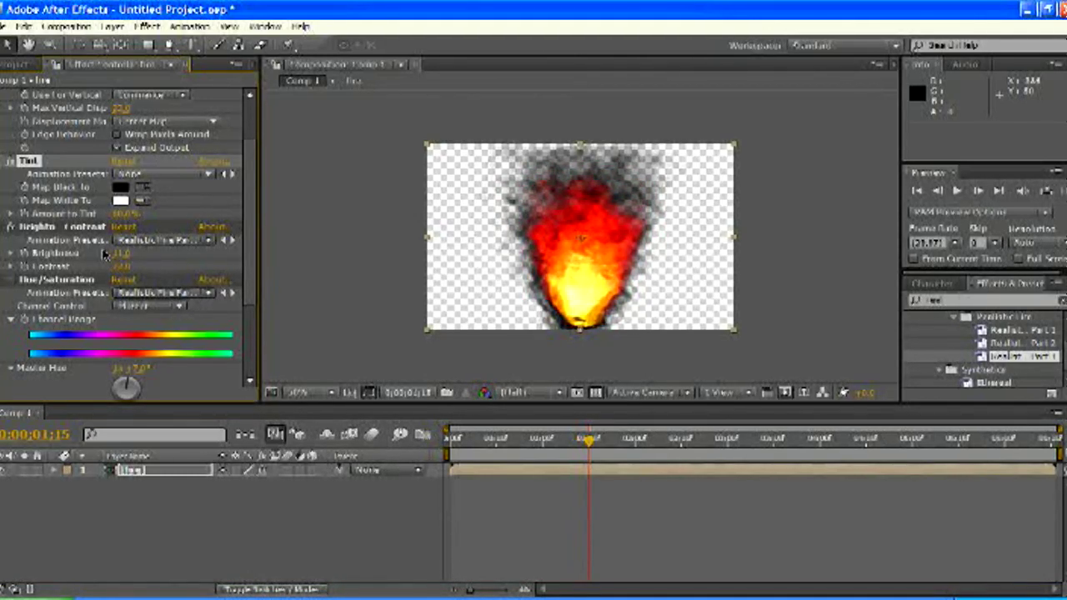
left_click_drag(122, 260, 249, 307)
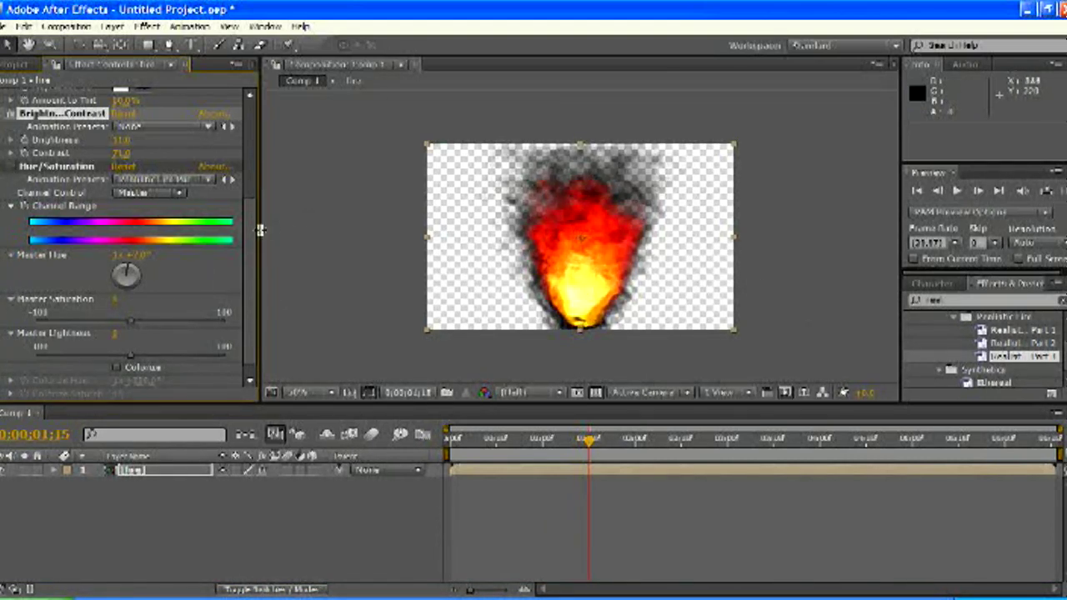
left_click_drag(254, 237, 251, 288)
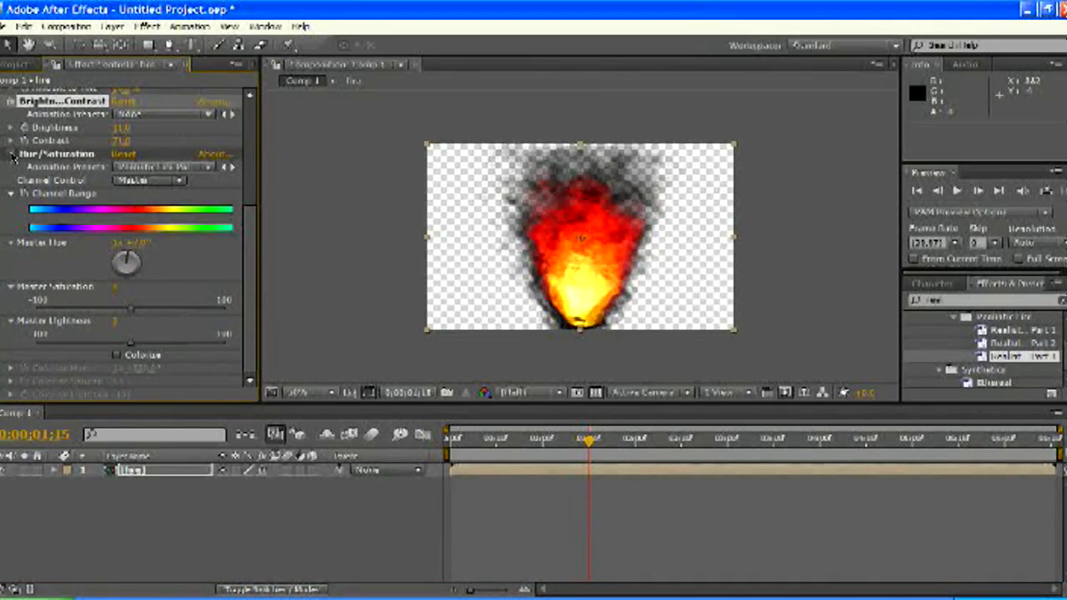
left_click(117, 471)
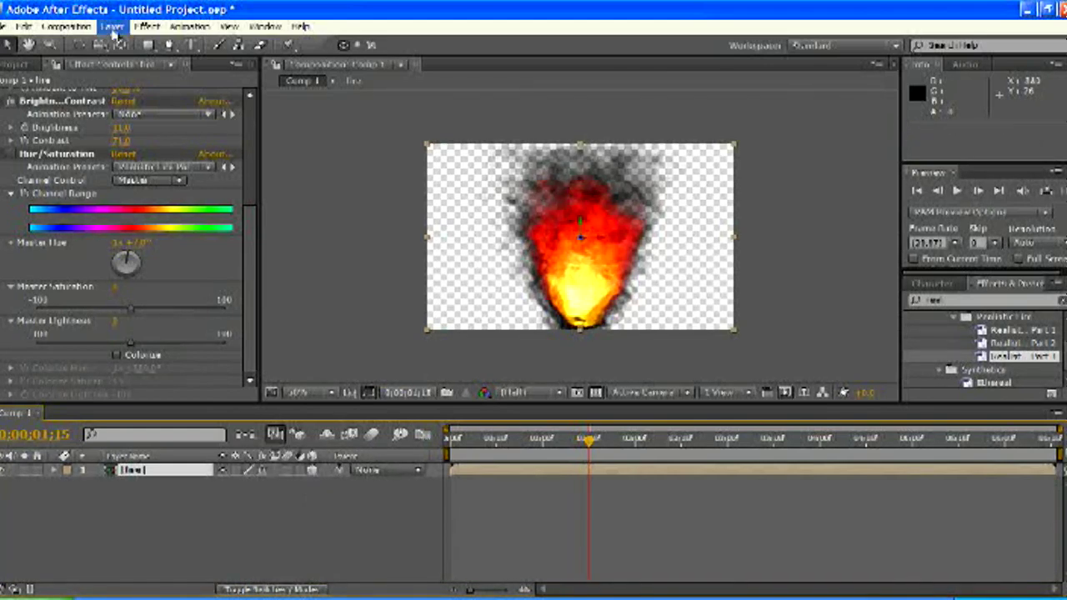
Add a new Camera 1 layer to Comp 1 with the default camera settings.
left_click(112, 27)
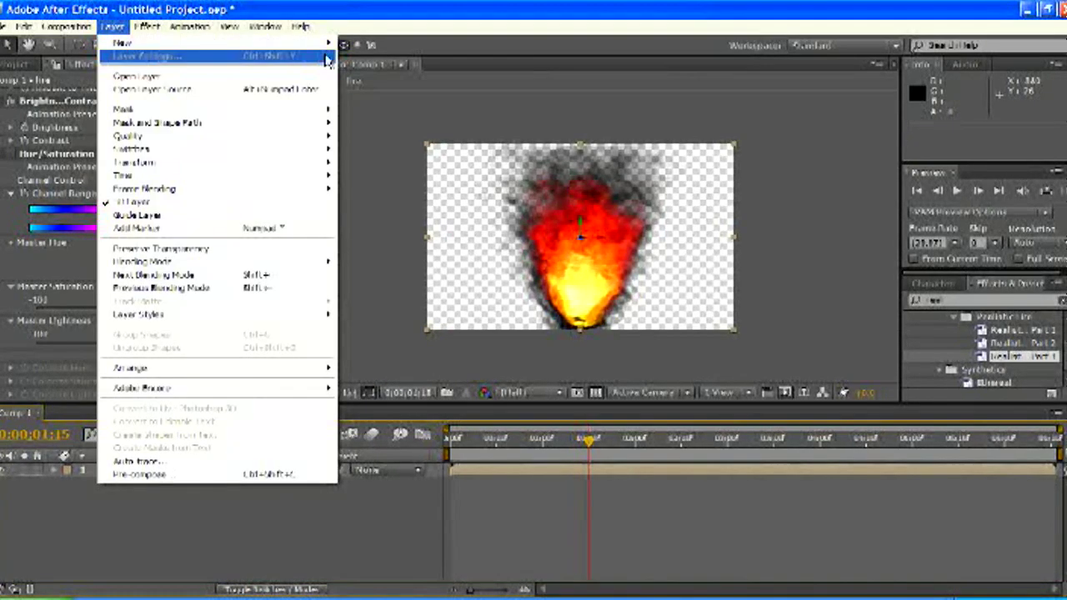
mouse_move(328, 46)
left_click(409, 81)
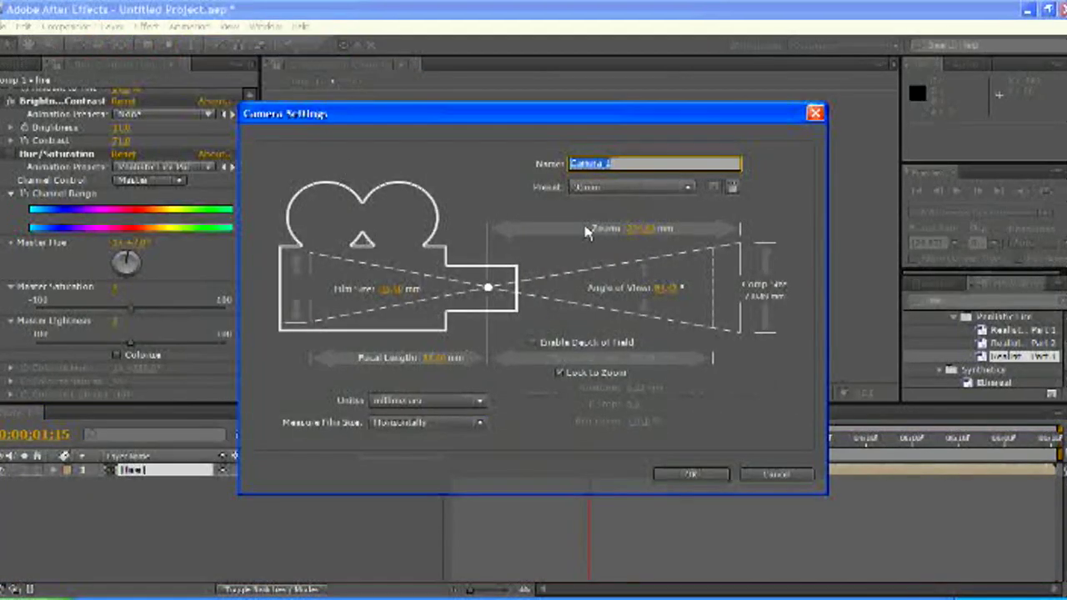
left_click(675, 475)
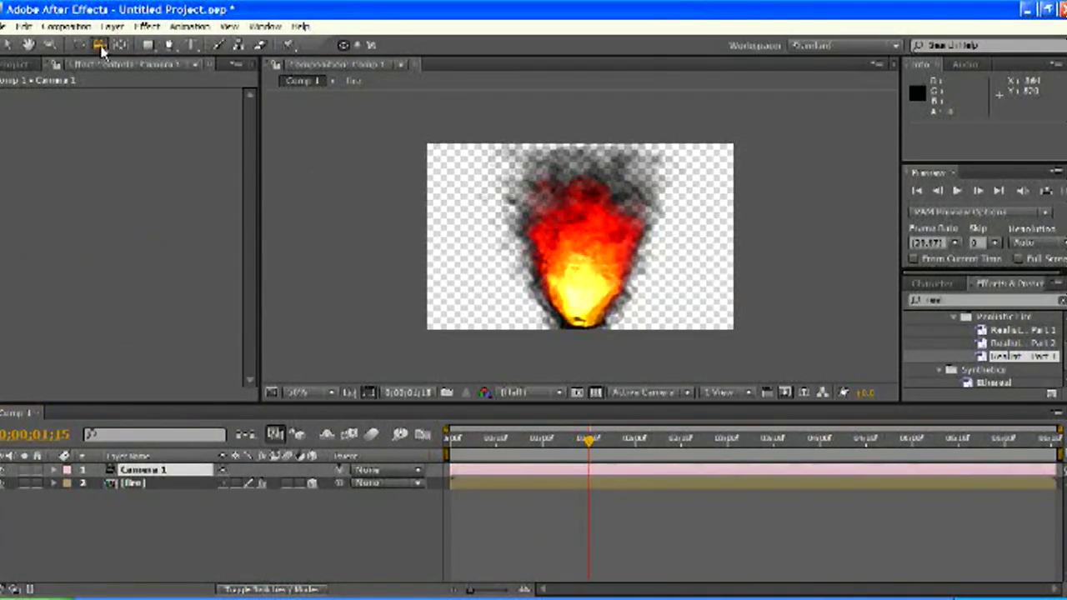
Orbit the camera around the fire using the Orbit Camera Tool.
left_click(100, 45)
left_click(167, 61)
mouse_move(597, 216)
left_mouse_down()
mouse_move(638, 231)
mouse_move(692, 208)
mouse_move(534, 213)
mouse_move(557, 231)
mouse_move(691, 161)
mouse_move(536, 284)
mouse_move(705, 219)
mouse_move(714, 243)
mouse_move(516, 202)
mouse_move(526, 270)
left_mouse_up()
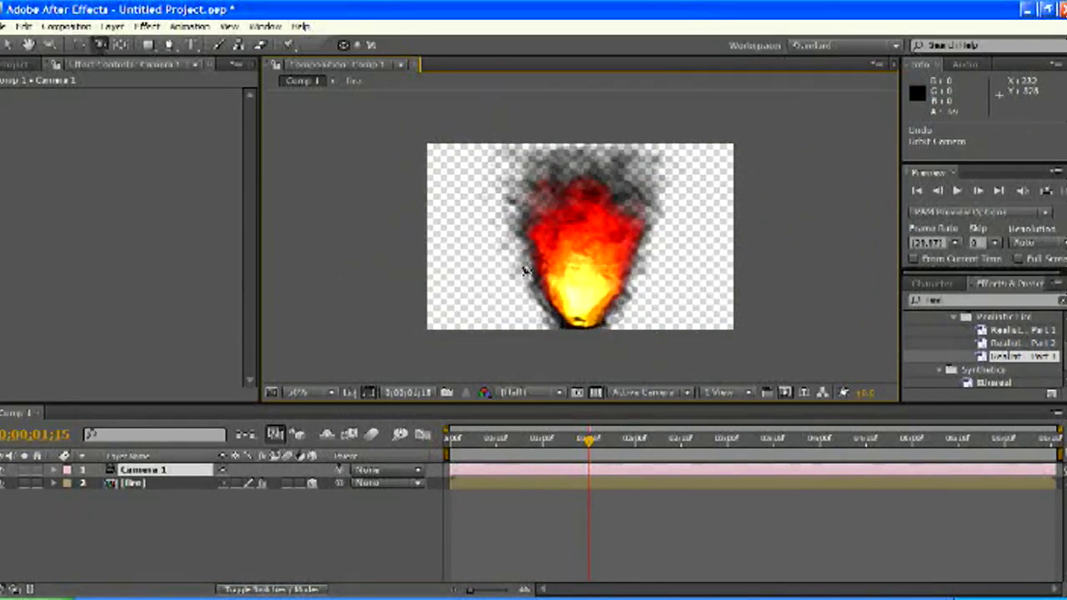
Reselect the fire layer with the Selection tool and show Comp 1, fire and Solids in the Project panel.
left_click(5, 43)
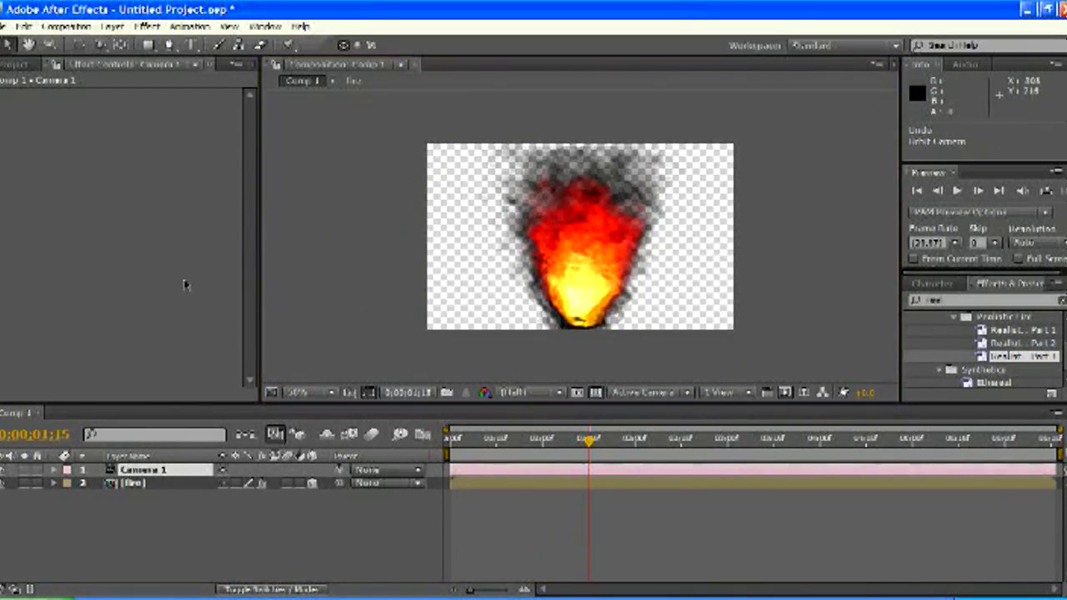
left_click(176, 485)
mouse_move(579, 246)
left_mouse_down()
mouse_move(648, 241)
mouse_move(584, 223)
mouse_move(546, 250)
mouse_move(580, 256)
left_mouse_up()
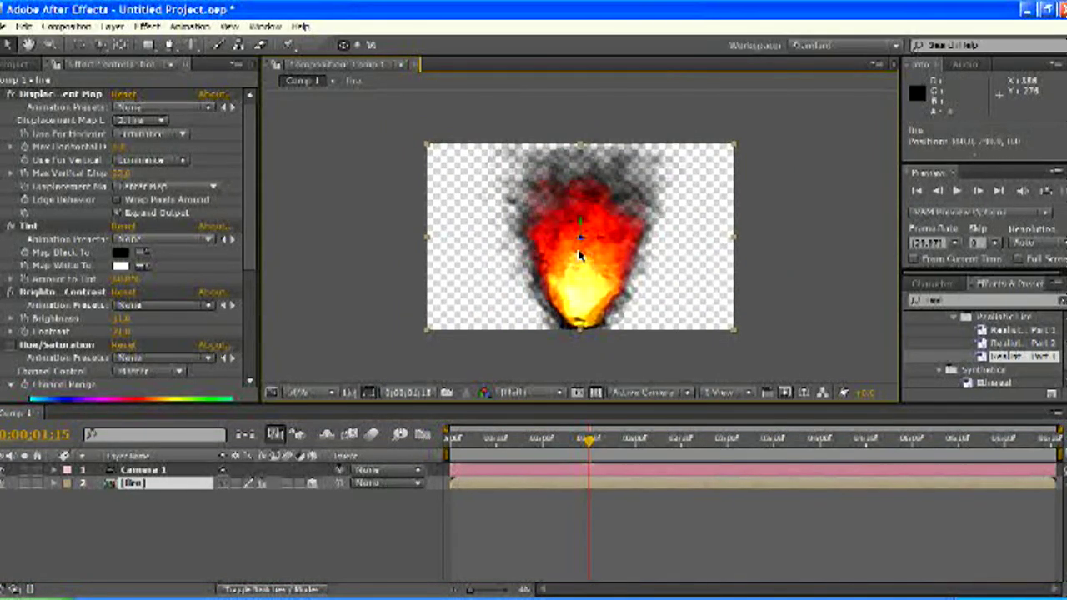
left_click(144, 485)
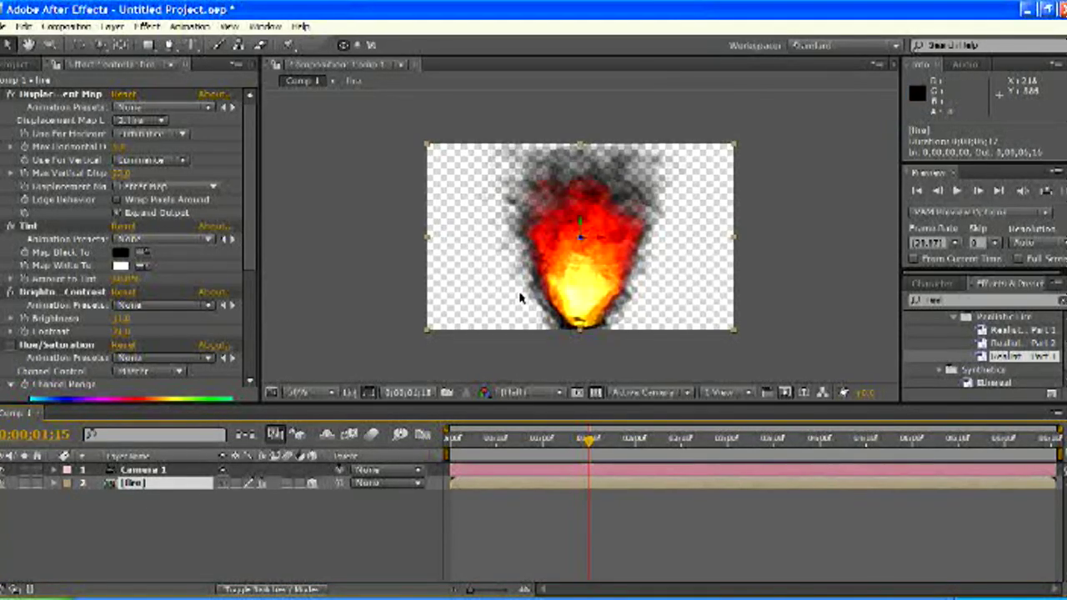
left_click(18, 64)
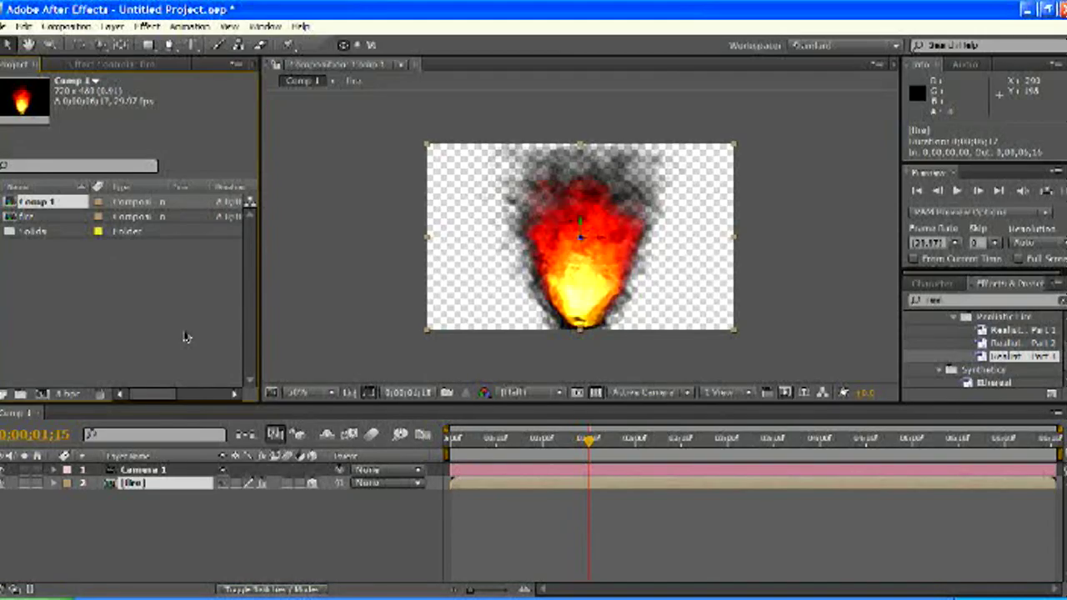